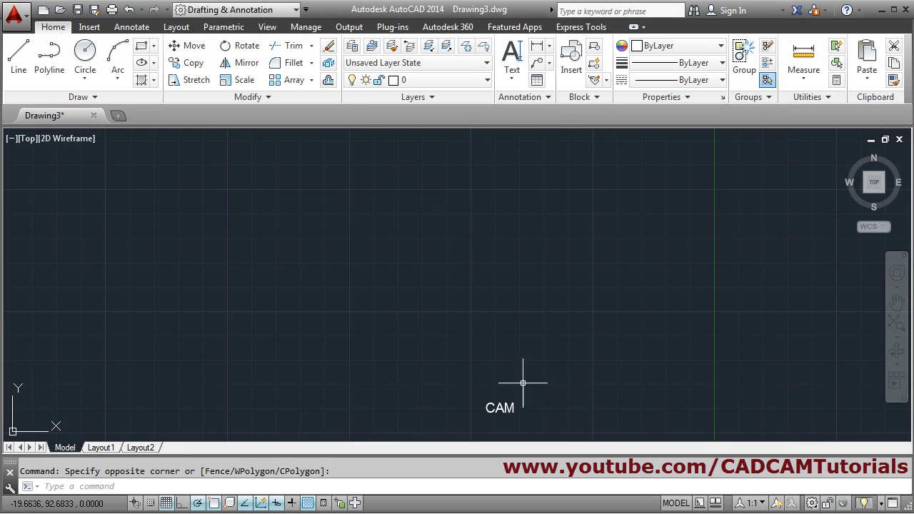
- Erase the leftover CAM text with a crossing window to leave the drawing area empty
type("E")
key("Return")
left_click(523, 394)
left_click(485, 421)
key("Return")
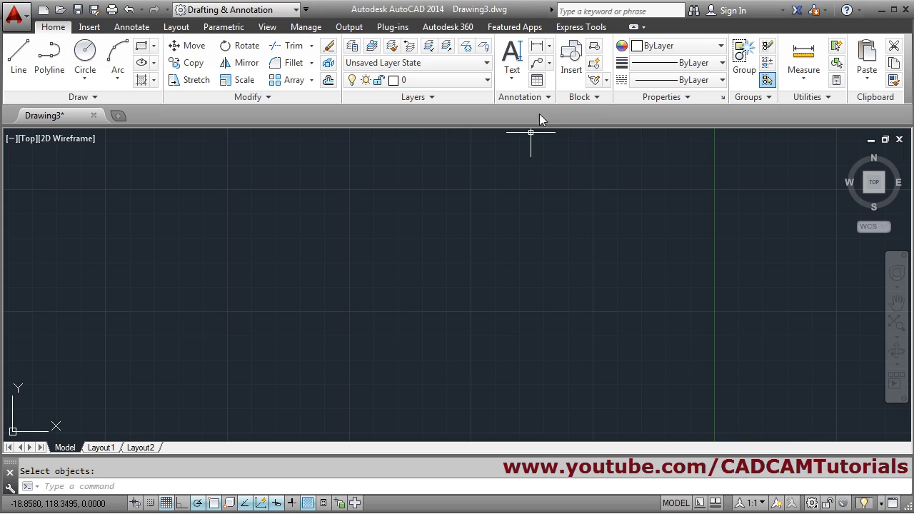
- Expand the Annotation panel slide-out showing Standard as the current text style
left_click(551, 97)
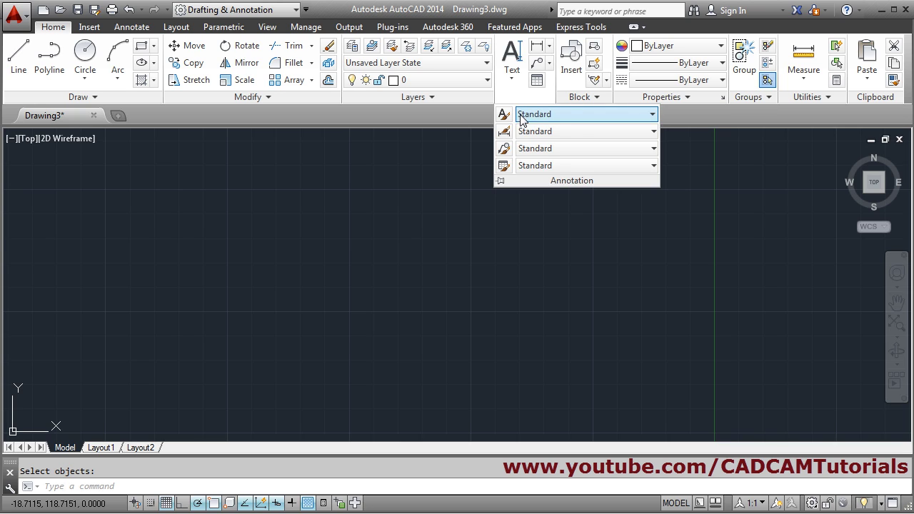
left_click(452, 262)
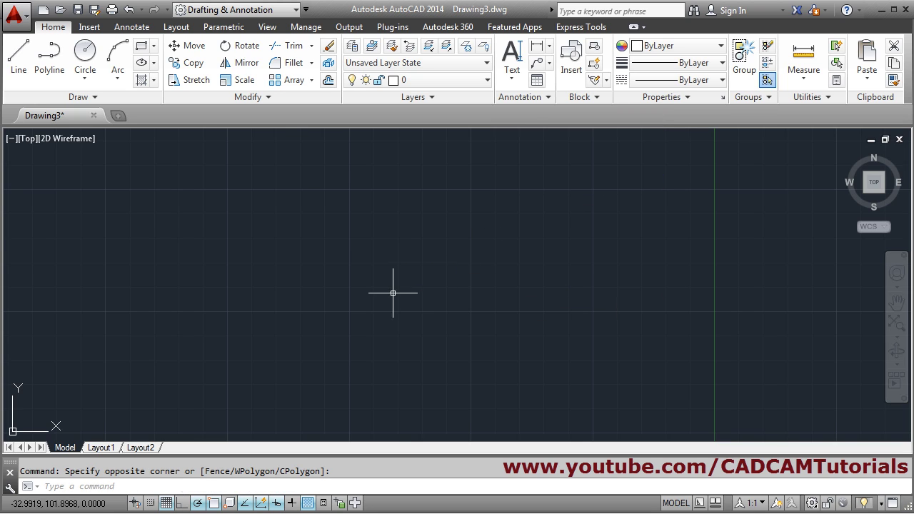
left_click(529, 101)
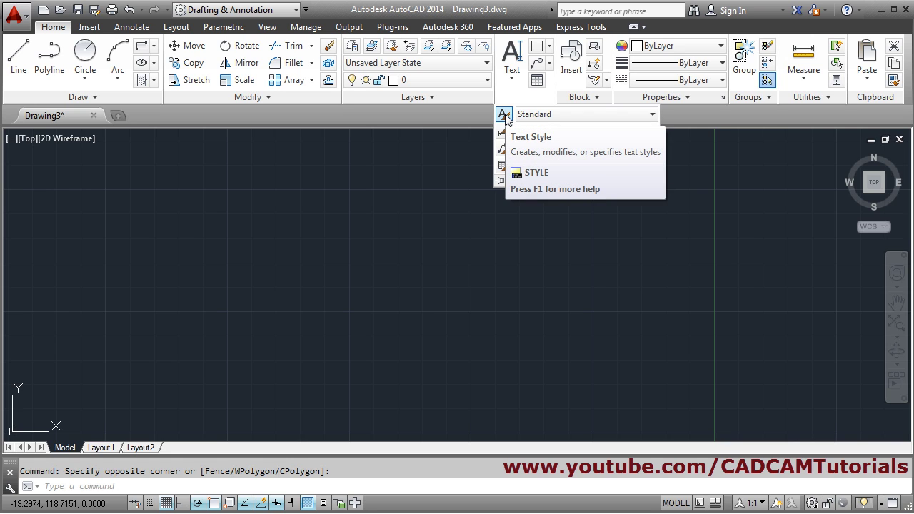
- Create text style style1 using the Arial Black Regular font and apply it
left_click(504, 116)
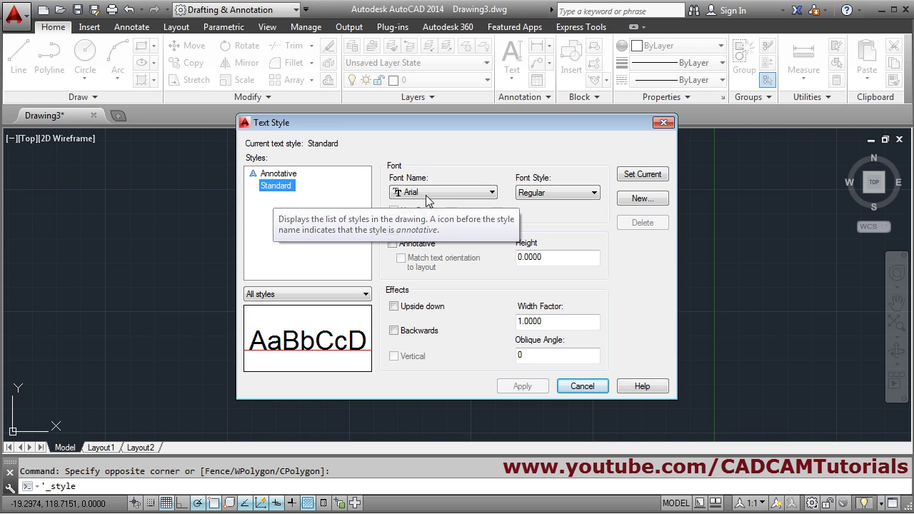
left_click(493, 195)
left_click(494, 196)
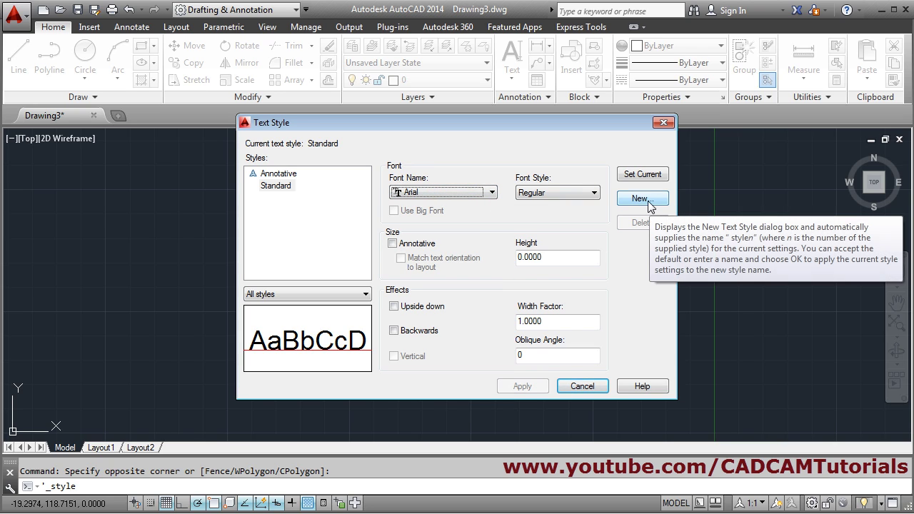
left_click(642, 200)
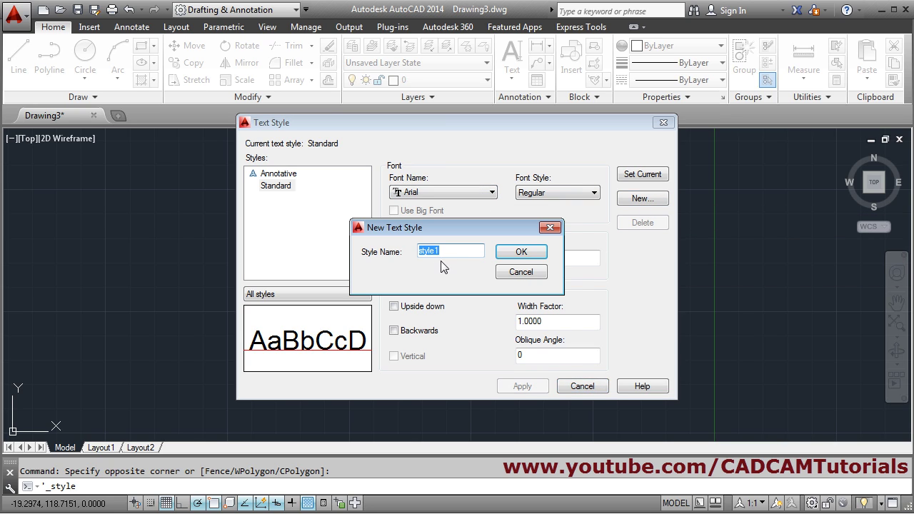
left_click(521, 252)
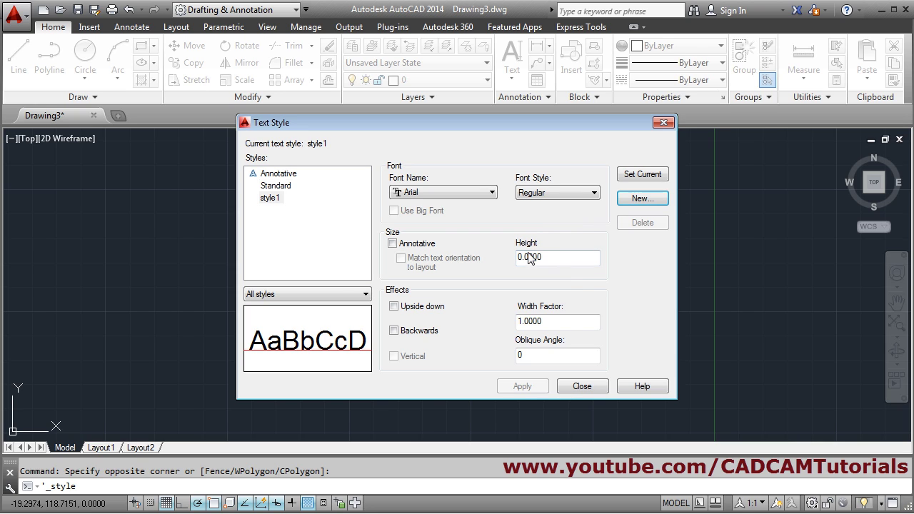
left_click(436, 194)
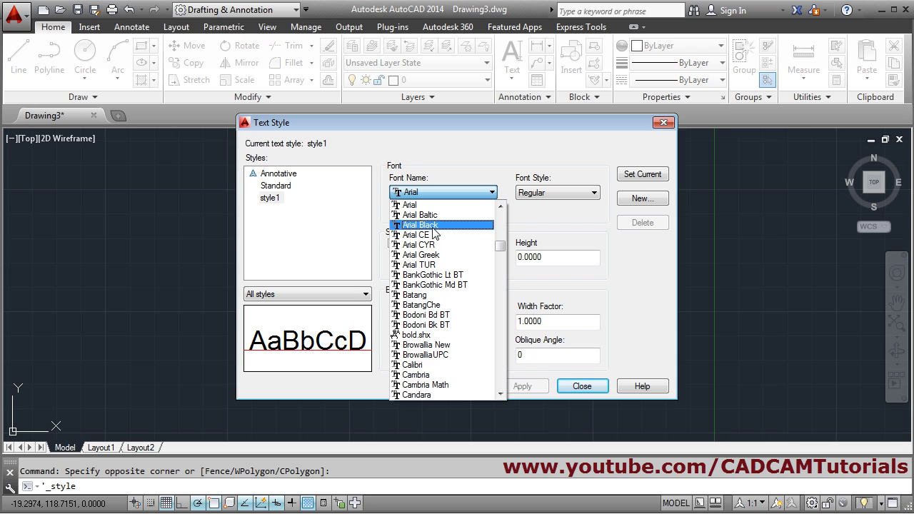
left_click(434, 225)
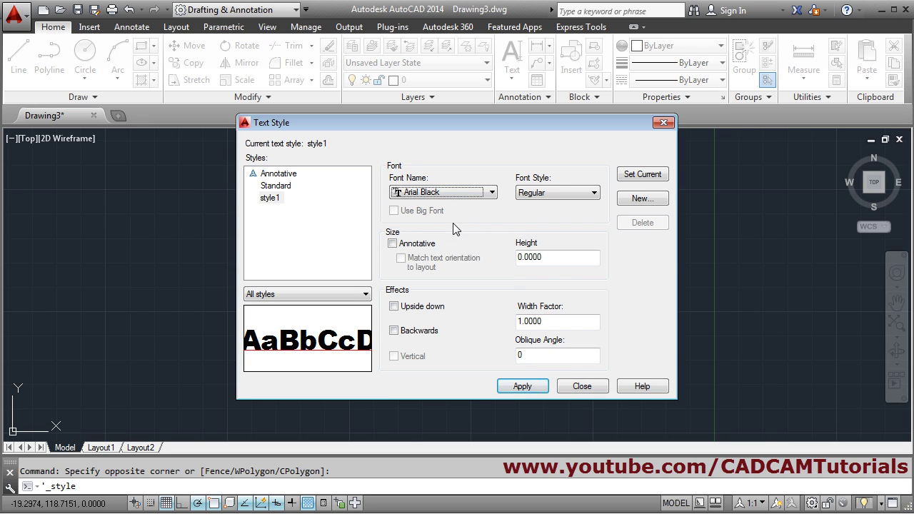
left_click(566, 193)
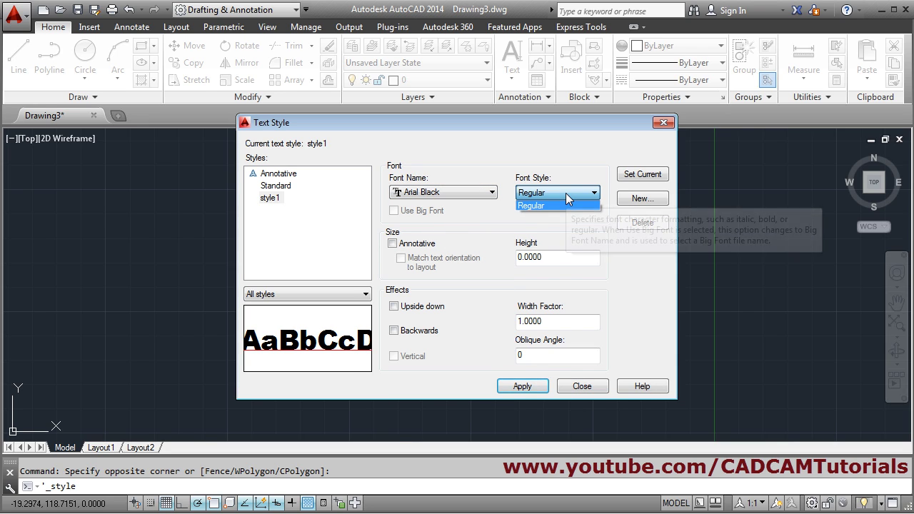
left_click(532, 206)
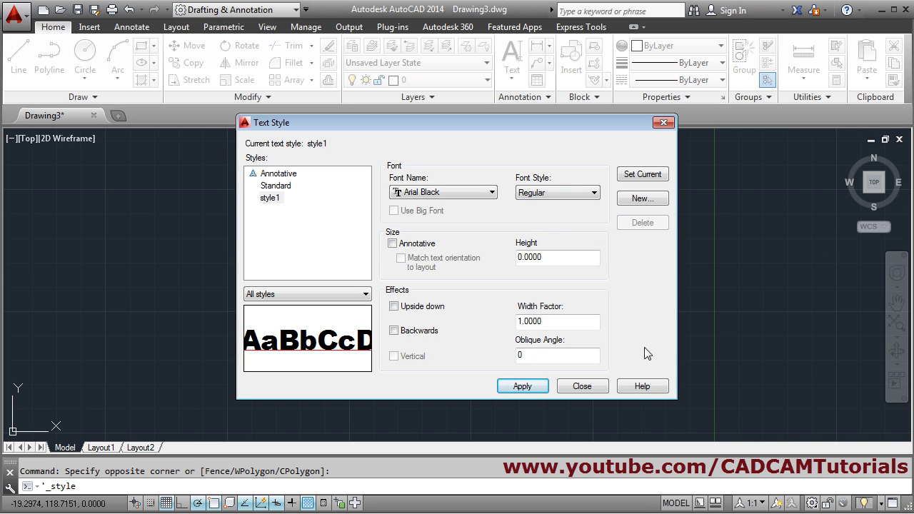
left_click(523, 387)
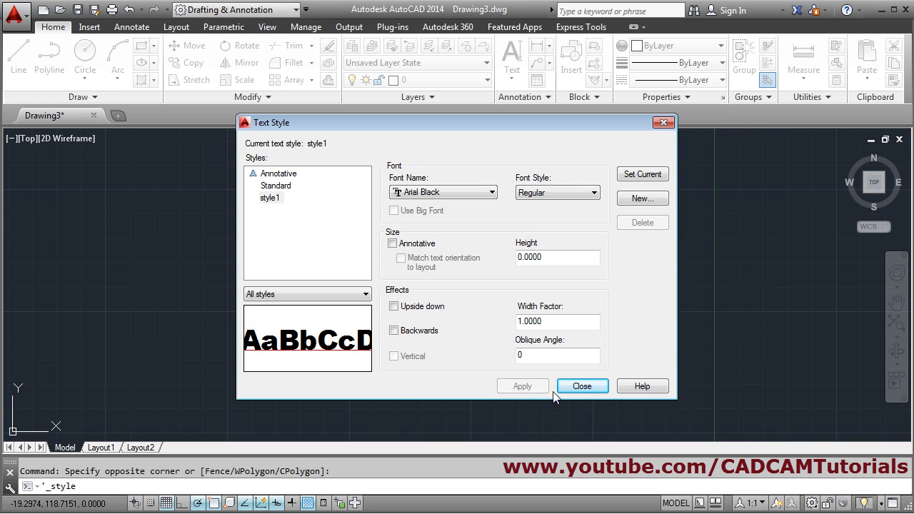
left_click(591, 386)
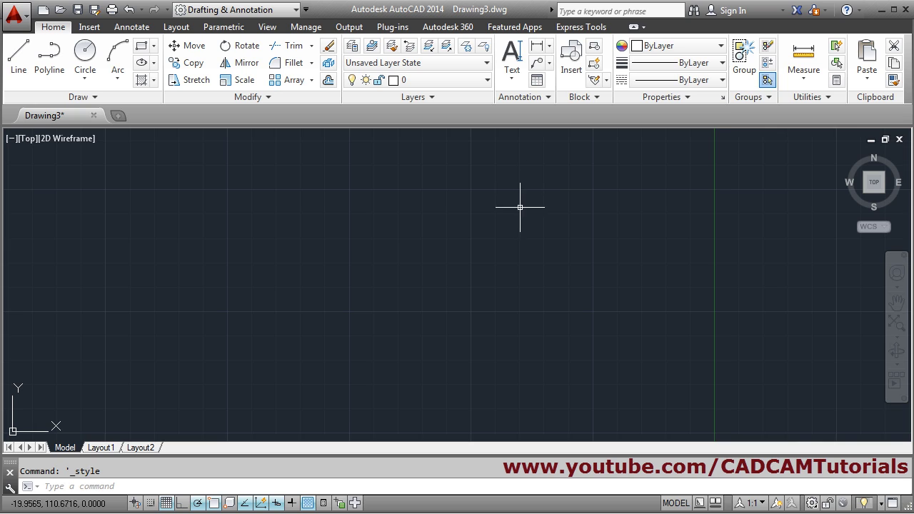
- Start single-line text left of centre with height 2 and rotation 0
left_click(514, 82)
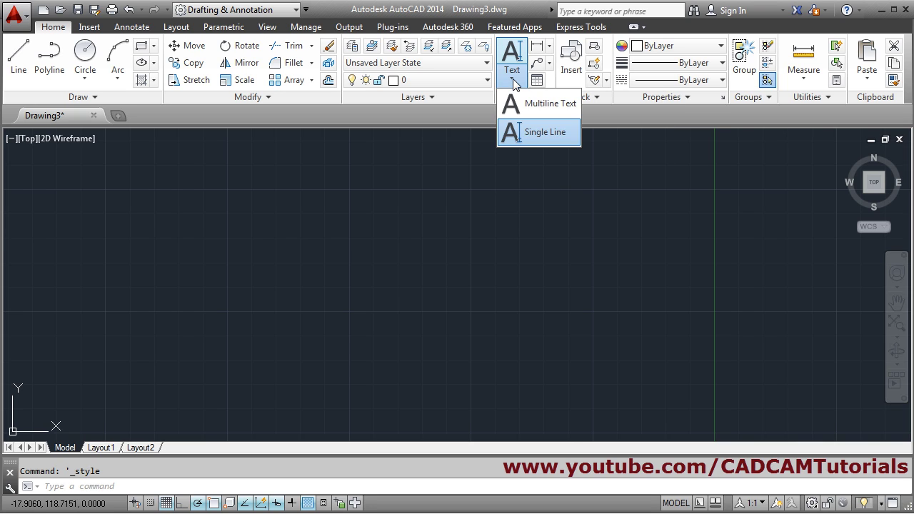
left_click(528, 132)
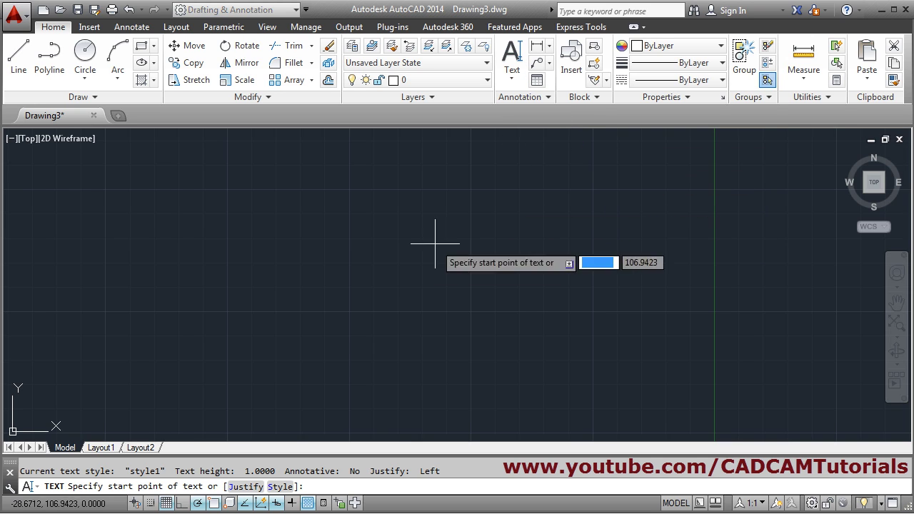
left_click(239, 323)
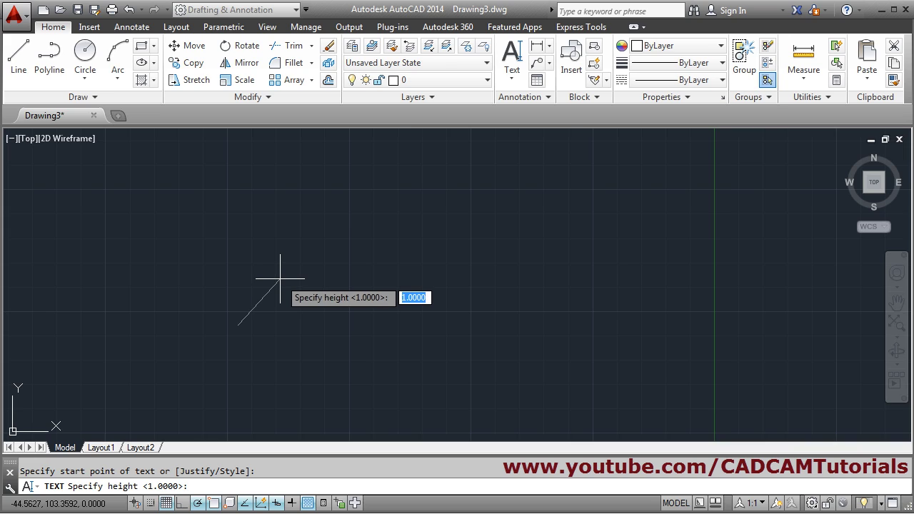
type("2")
key("Return")
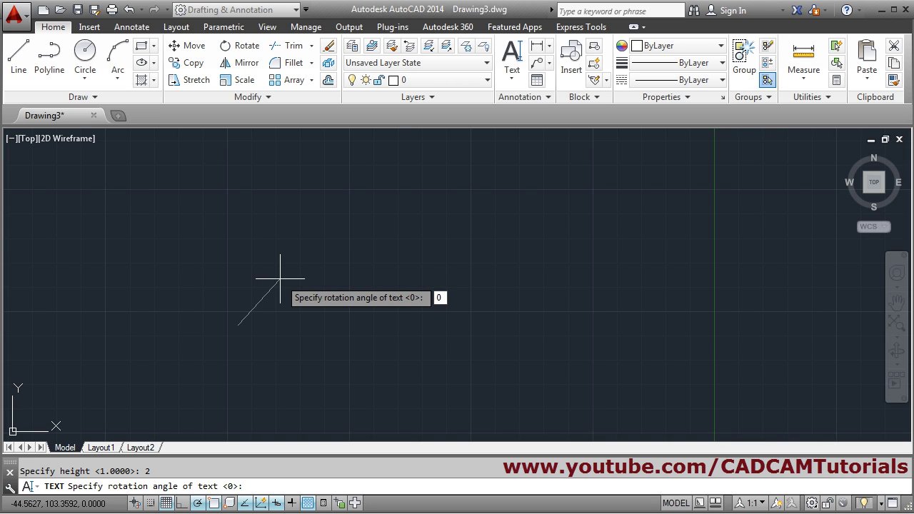
key("Return")
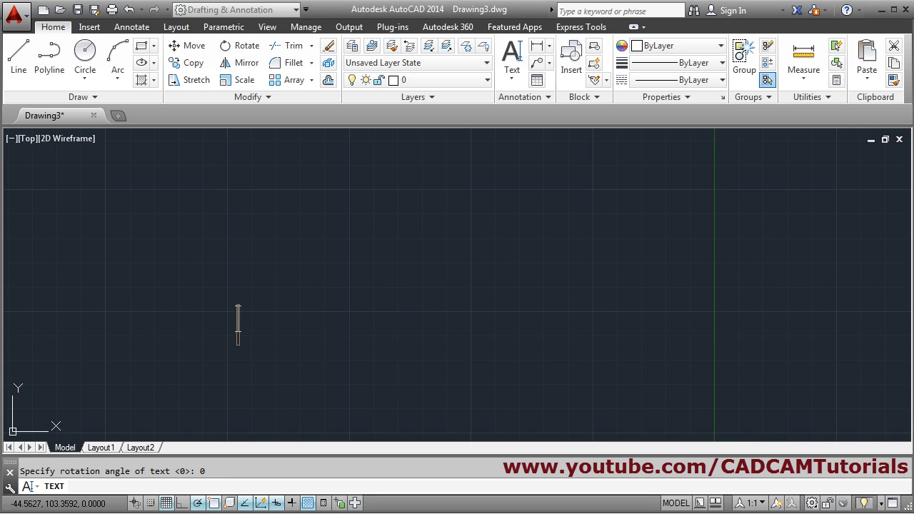
- Write 'CAD CAM Tutorials', then 'CAD' above right and 'CAM' lower right
type("C")
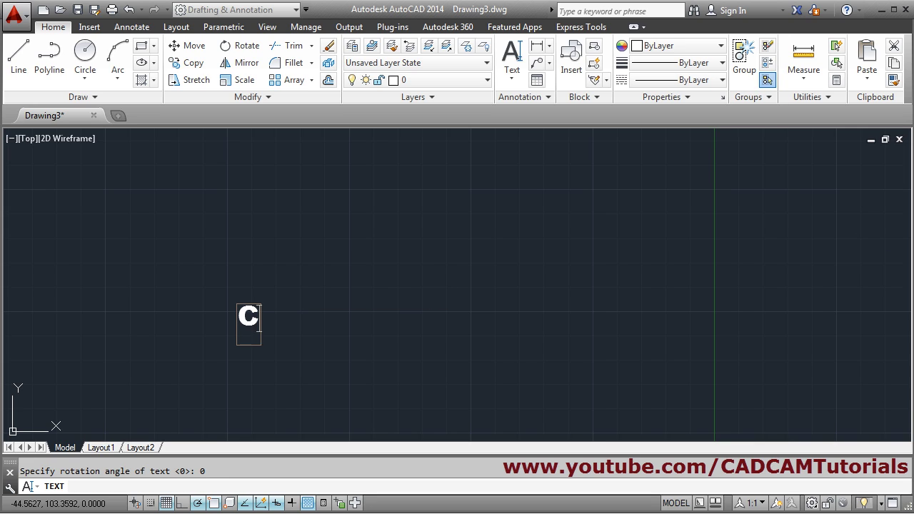
type("AD CAM ")
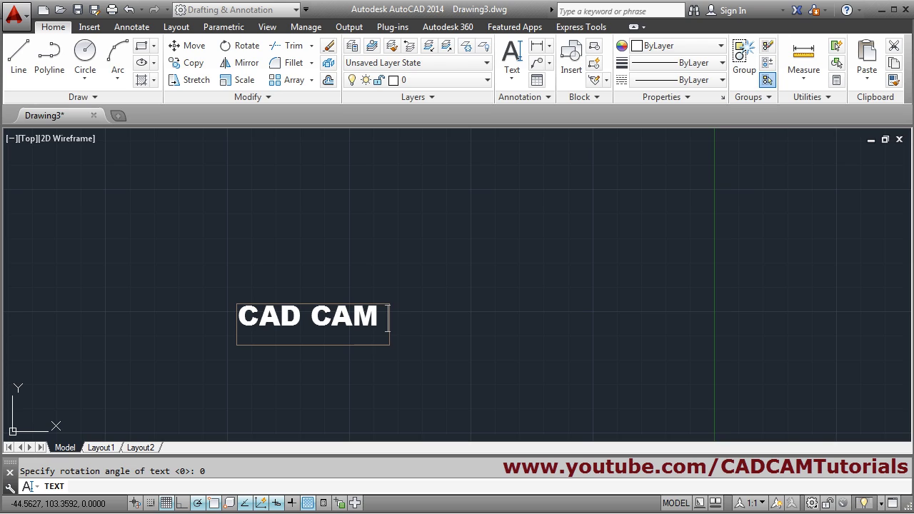
type("Tutorials")
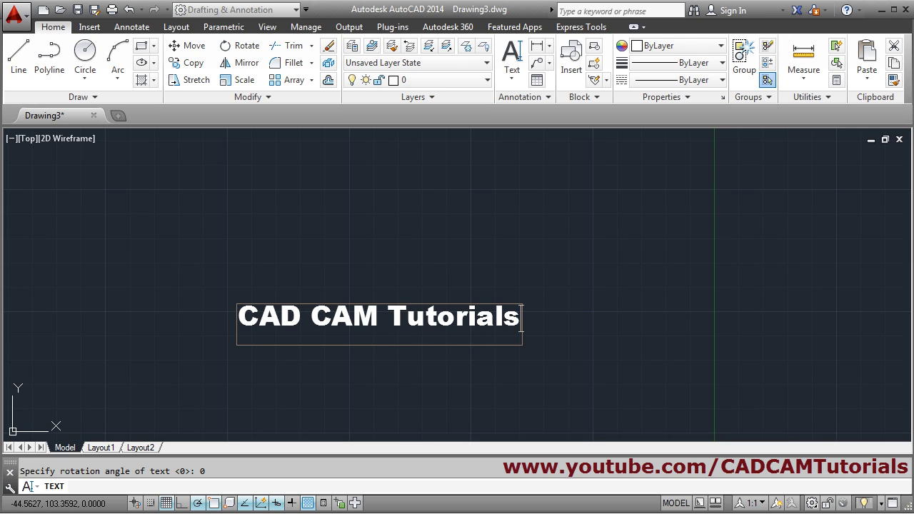
left_click(499, 208)
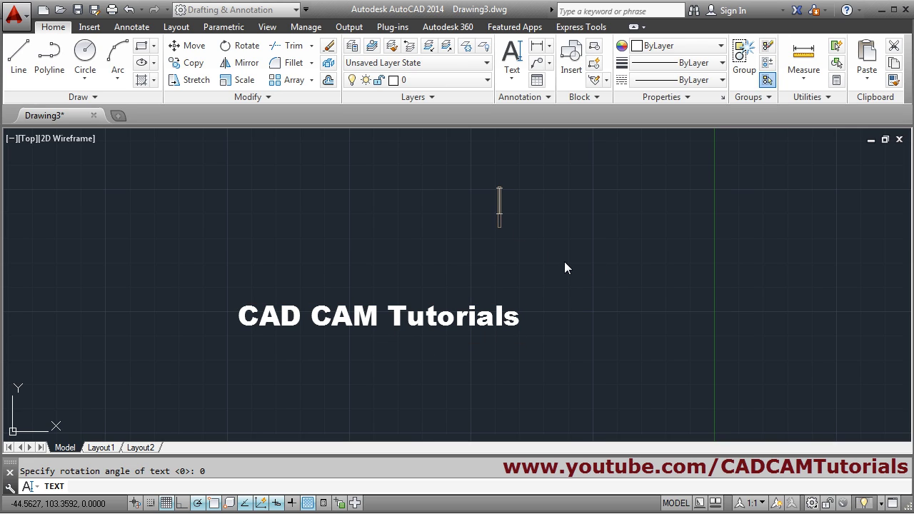
type("ca")
key("BackSpace")
key("BackSpace")
type("CAD")
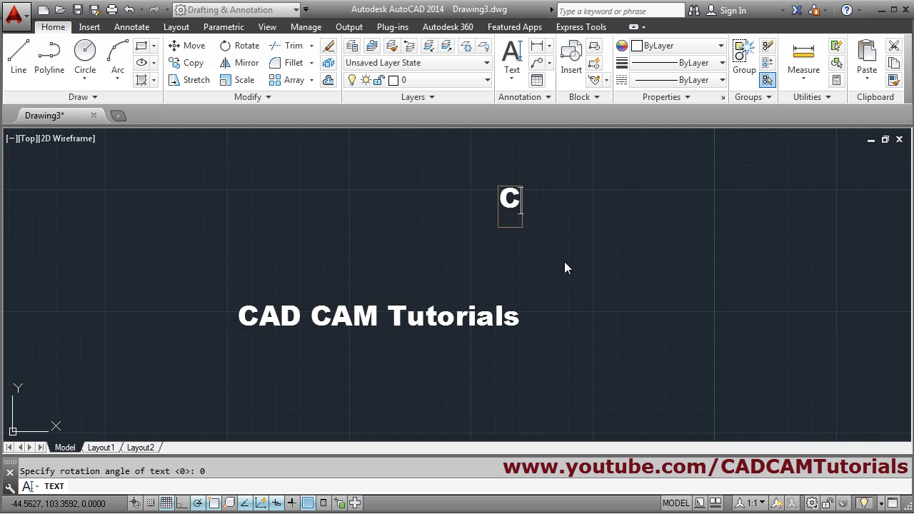
left_click(568, 379)
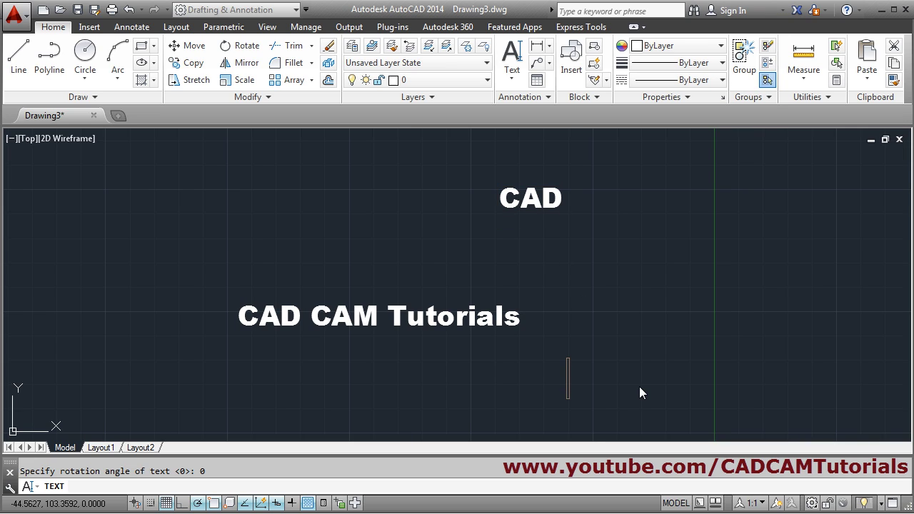
type("CAM")
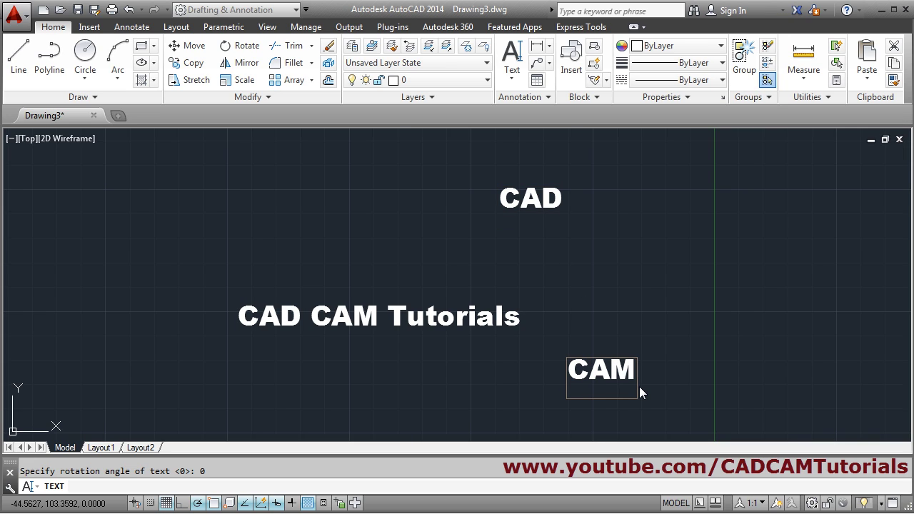
key("Return")
key("Return")
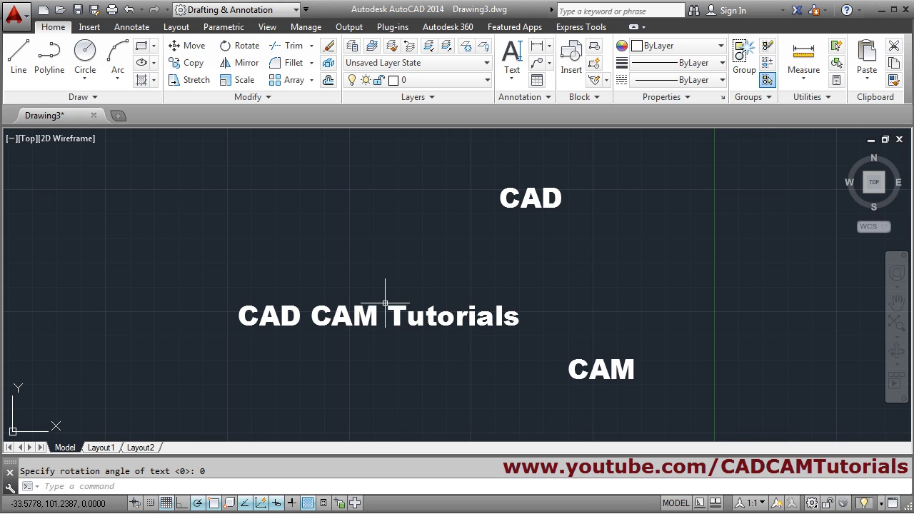
- Switch the 'CAD CAM Tutorials' text to the Standard text style
key("Return")
key("Return")
left_click(415, 324)
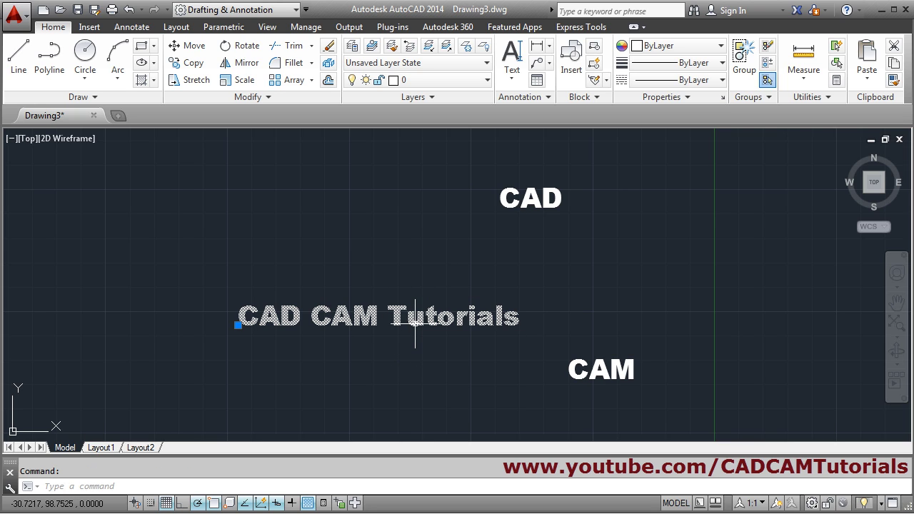
left_click(549, 99)
left_click(651, 120)
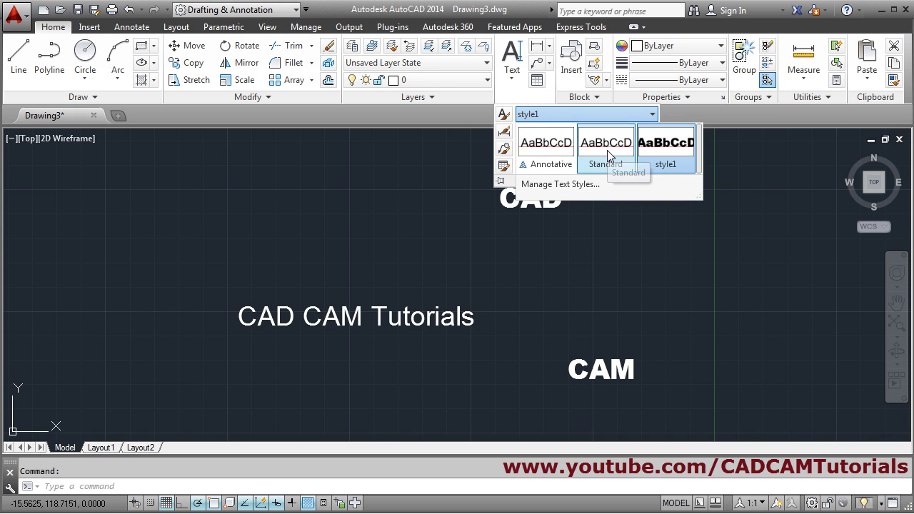
left_click(606, 161)
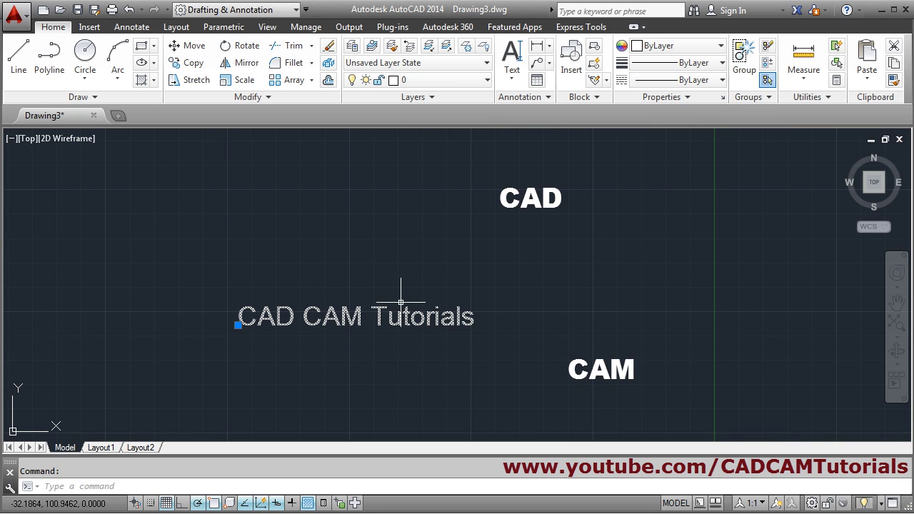
key("Escape")
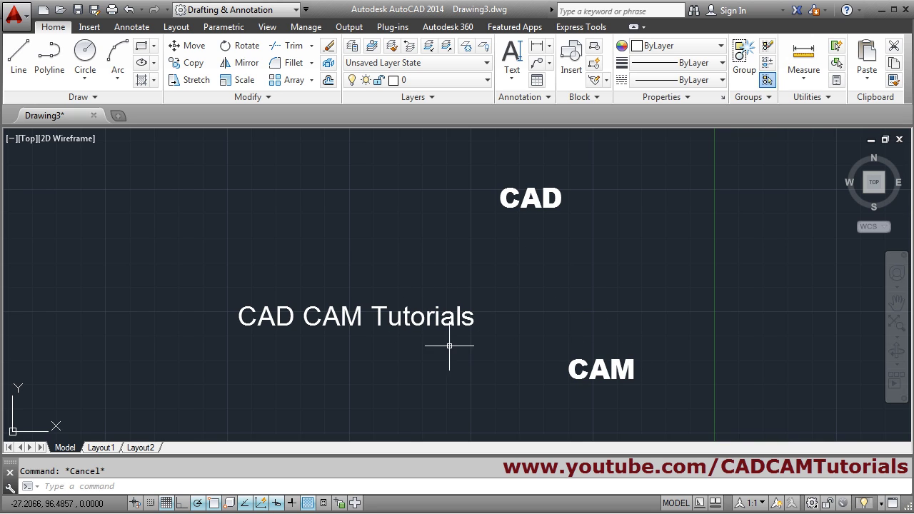
- Match the CAD and CAM labels' properties to the 'CAD CAM Tutorials' text
left_click(893, 82)
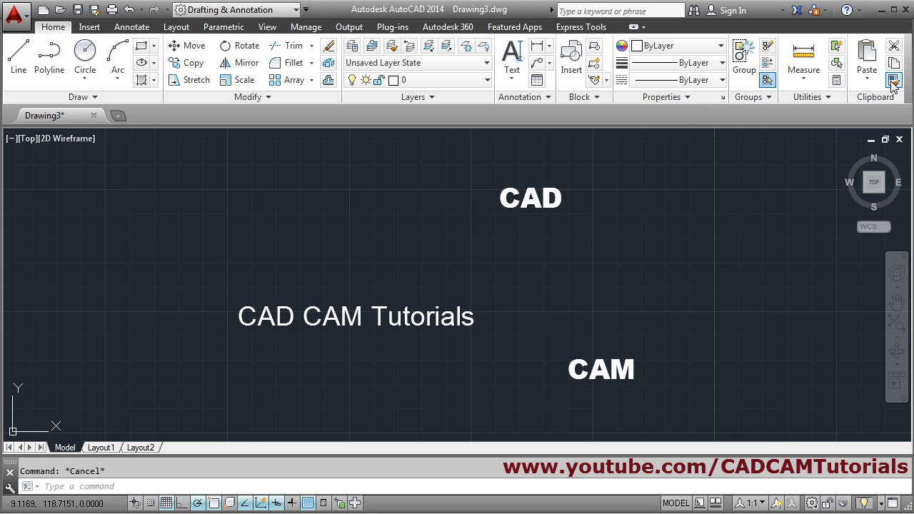
left_click(439, 322)
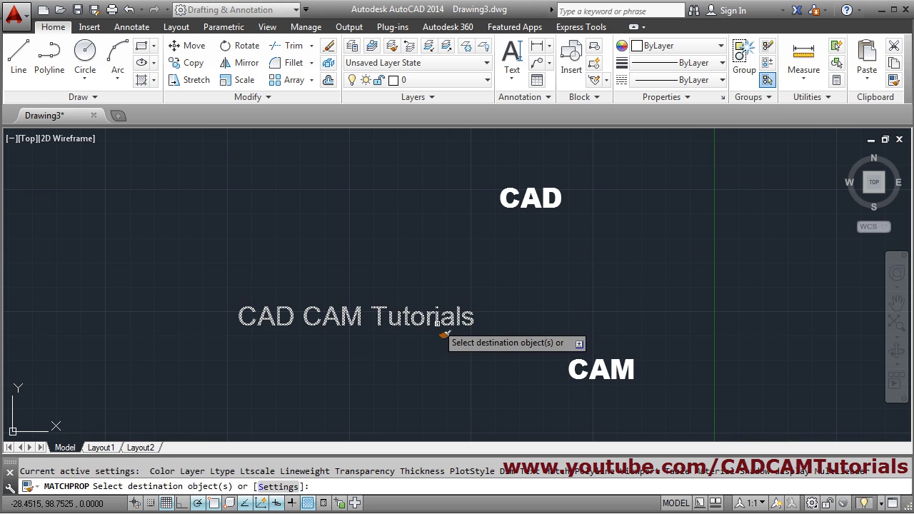
left_click(534, 205)
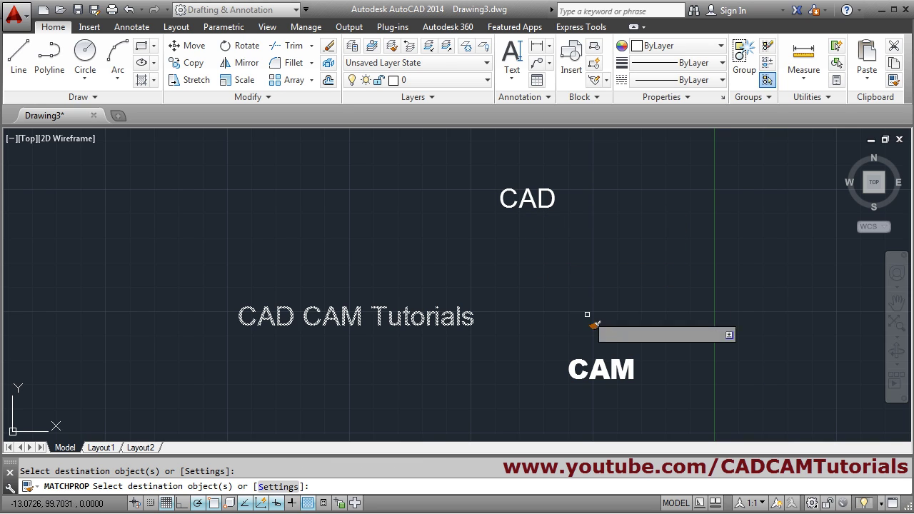
left_click(598, 371)
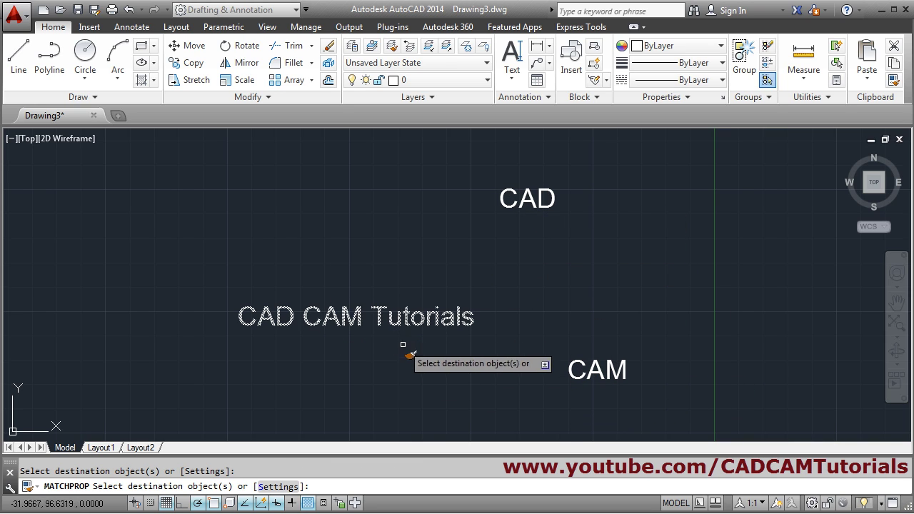
key("Return")
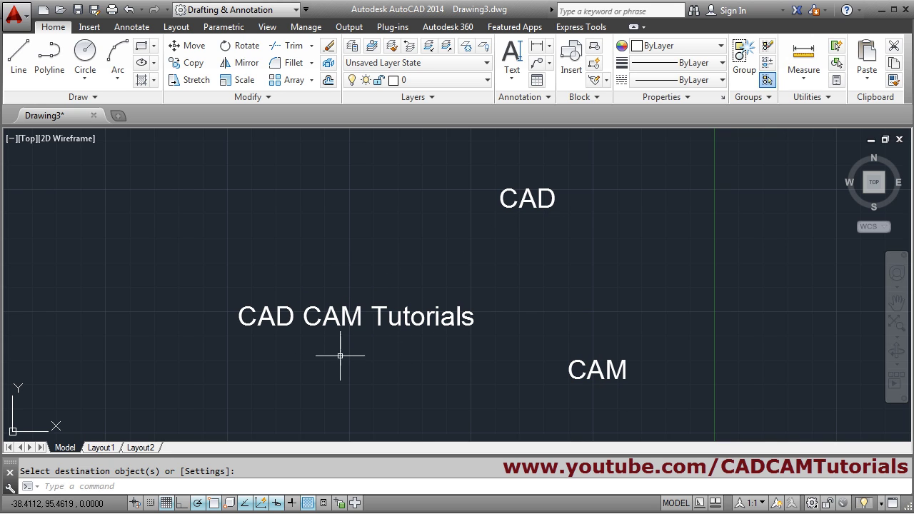
key("Return")
- Edit the 'CAD' label so it reads 'CAD CAM Tutorials'
double_click(535, 203)
left_click(552, 203)
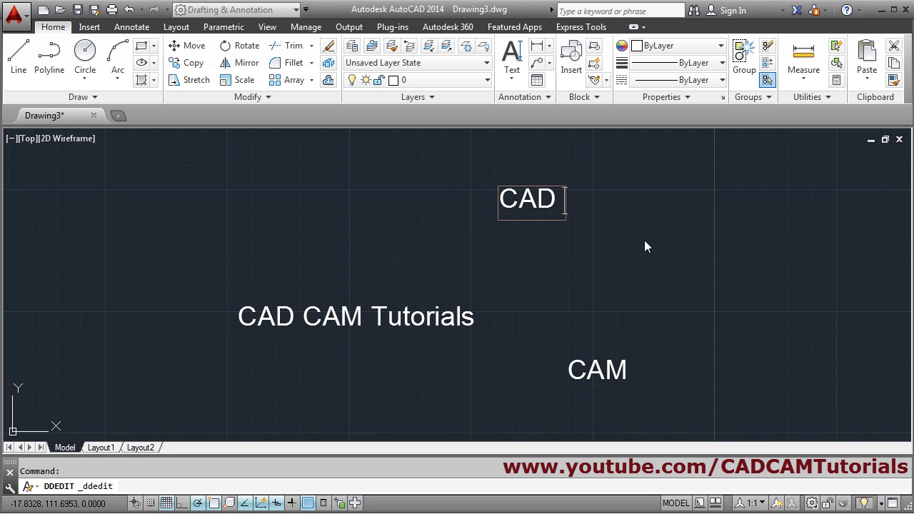
type("cad")
key("BackSpace")
key("BackSpace")
key("BackSpace")
type("CAM Tur")
type("o")
key("BackSpace")
key("BackSpace")
type("torials")
key("Return")
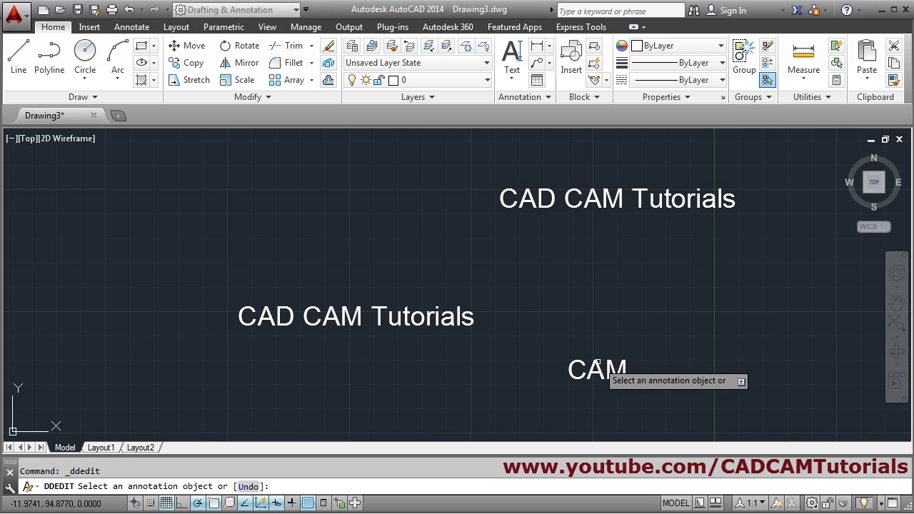
- Edit the 'CAM' label so it also reads 'CAD CAM Tutorials'
left_click(595, 371)
key("End")
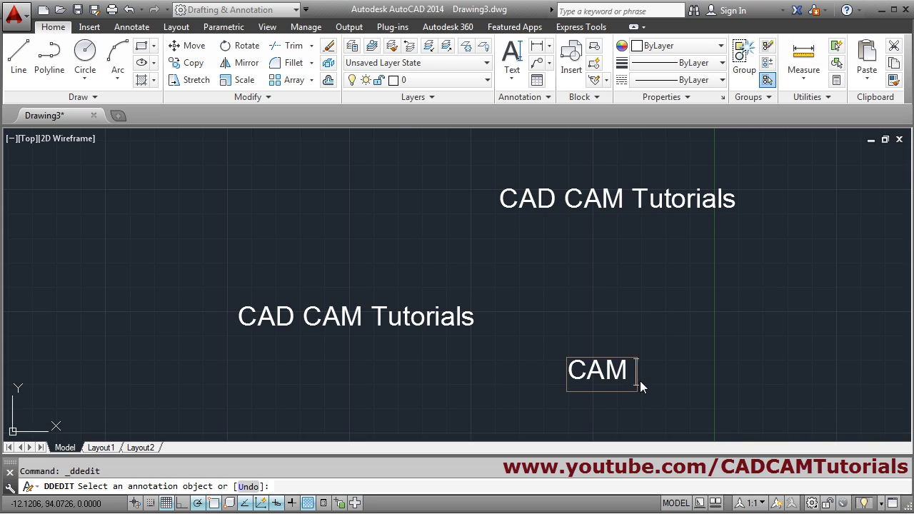
key("Home")
type("CAD")
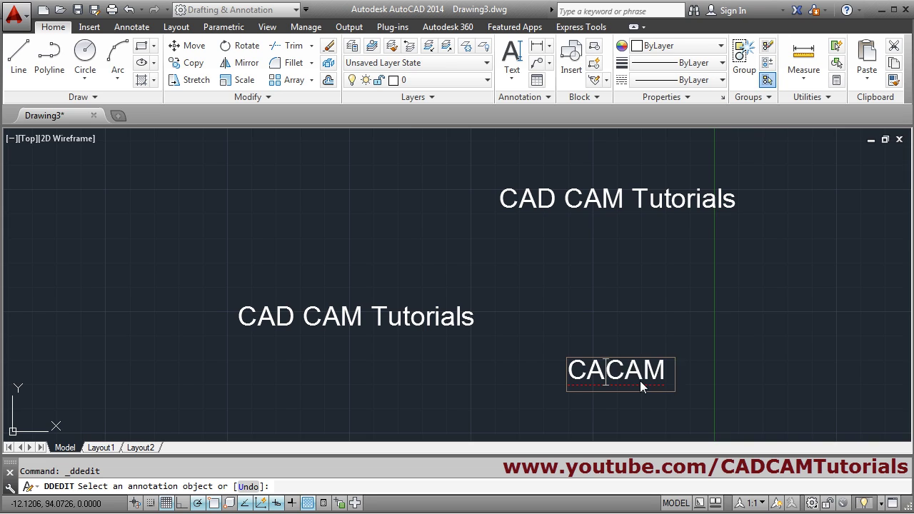
key("End")
type("T")
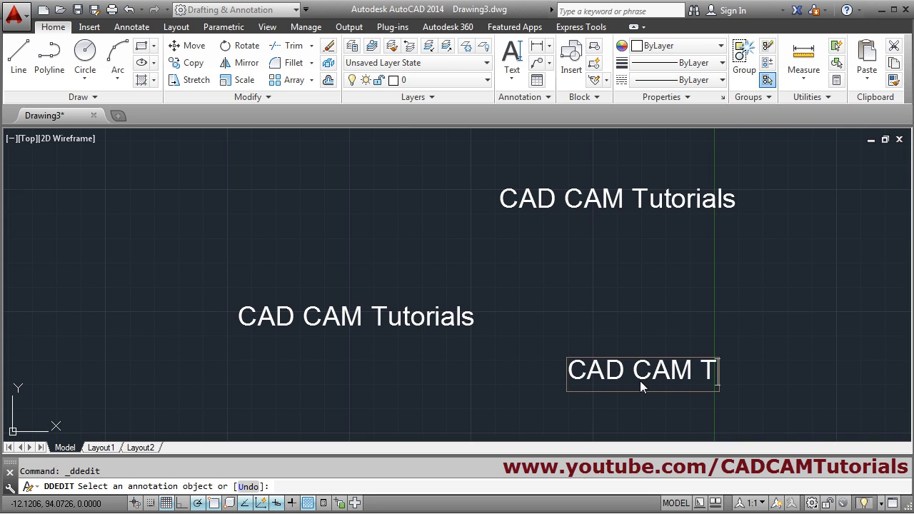
type("utorials")
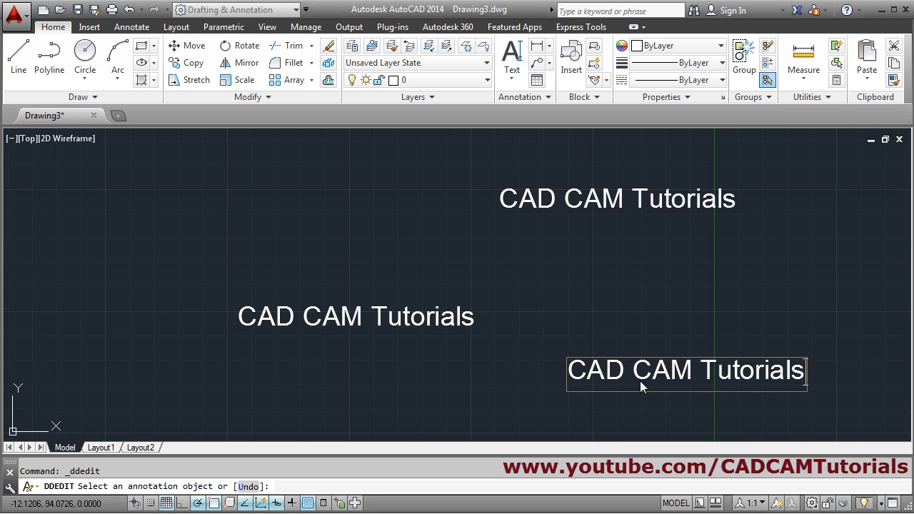
key("Return")
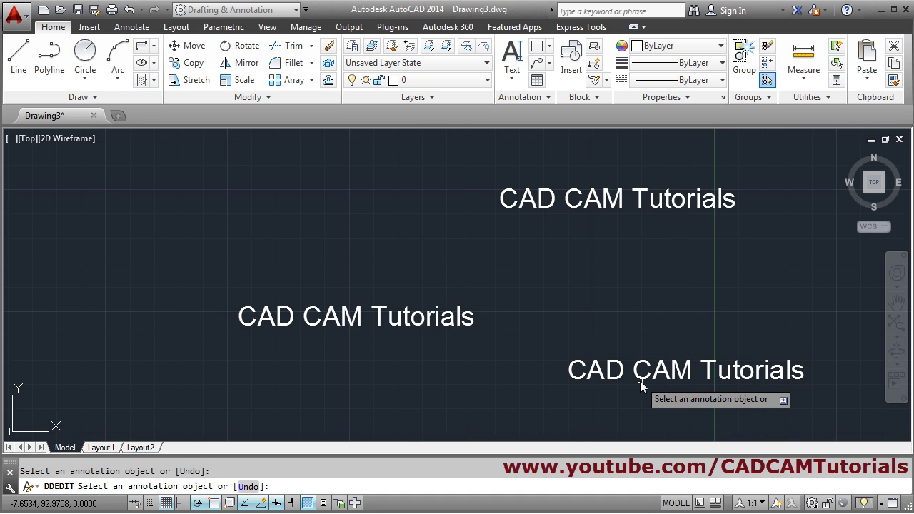
key("Return")
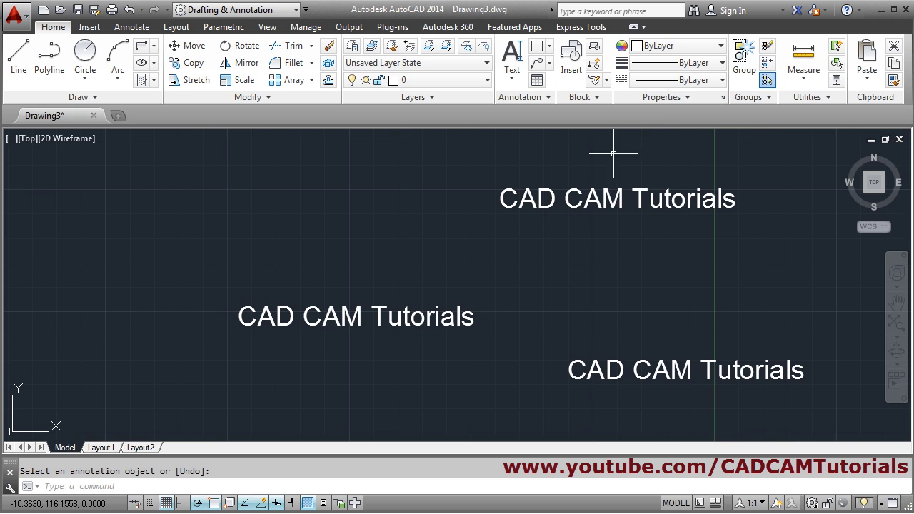
- Show the middle 'CAD CAM Tutorials' text's contents, style and justification in Properties
left_click(723, 98)
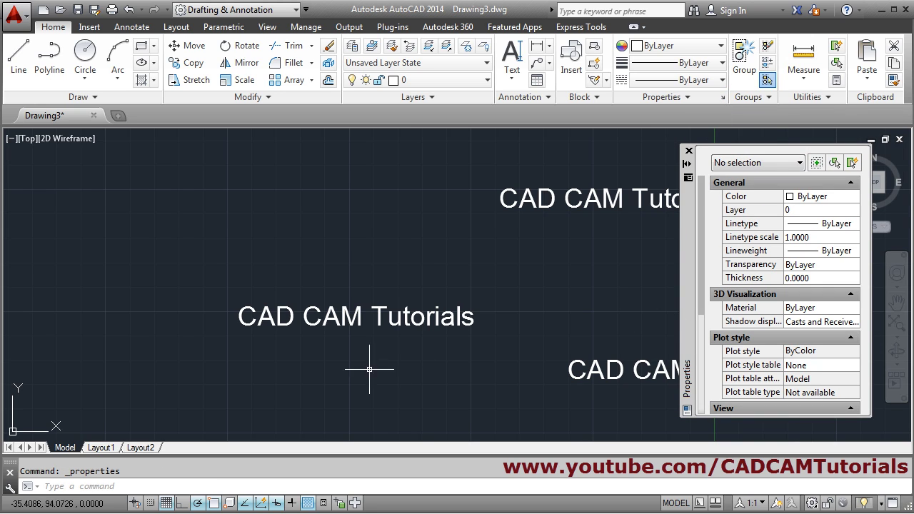
left_click(349, 316)
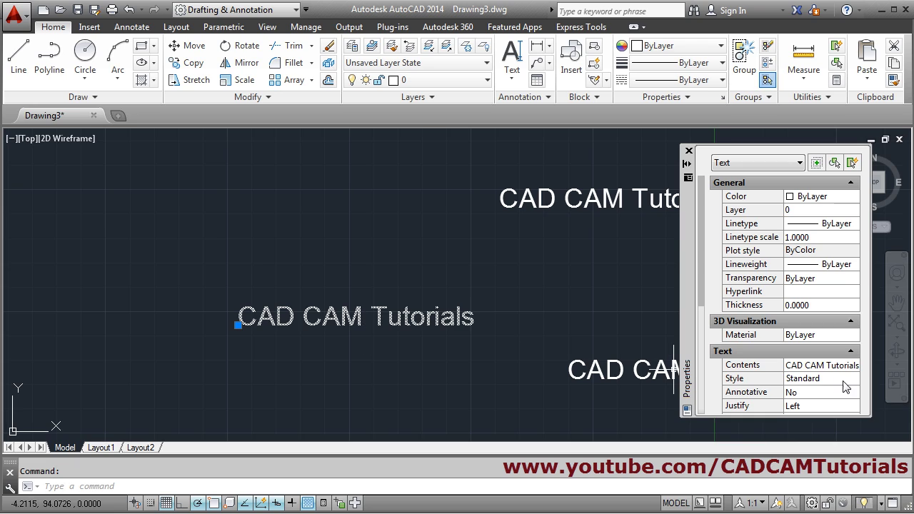
left_click_drag(701, 306, 704, 352)
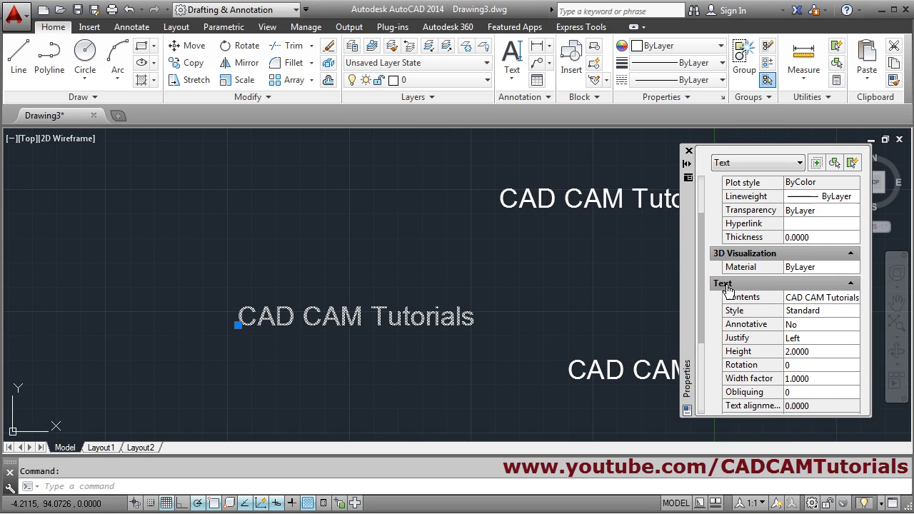
left_click(790, 300)
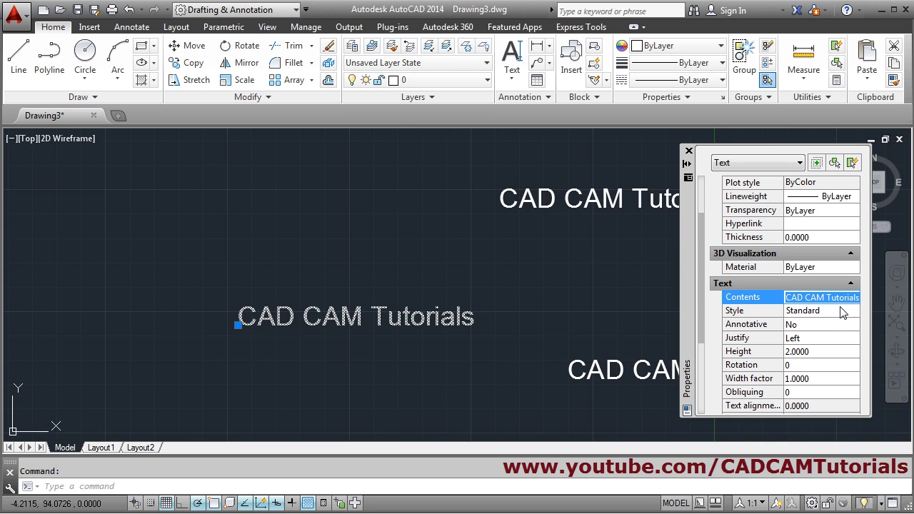
left_click(817, 314)
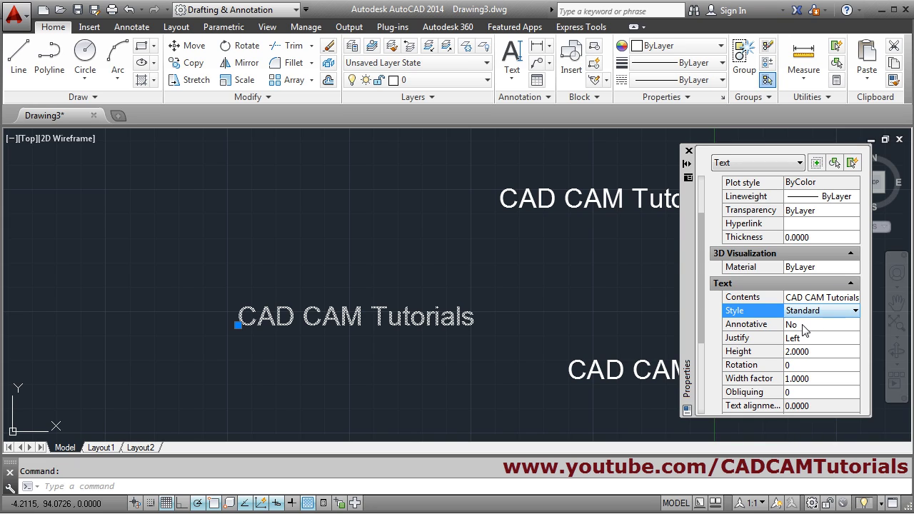
left_click(809, 341)
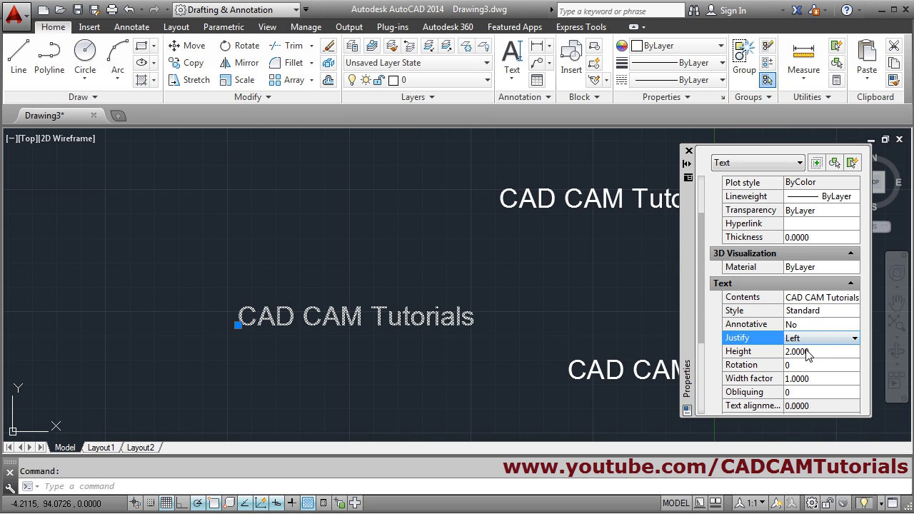
- Set the text height to 4, trying rotation 30 before returning it to 0
left_click(806, 352)
type("4")
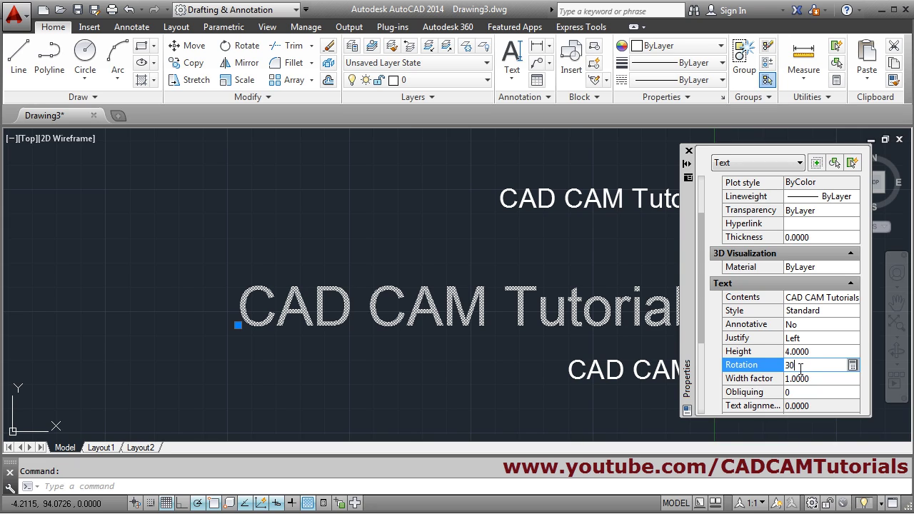
key("Tab")
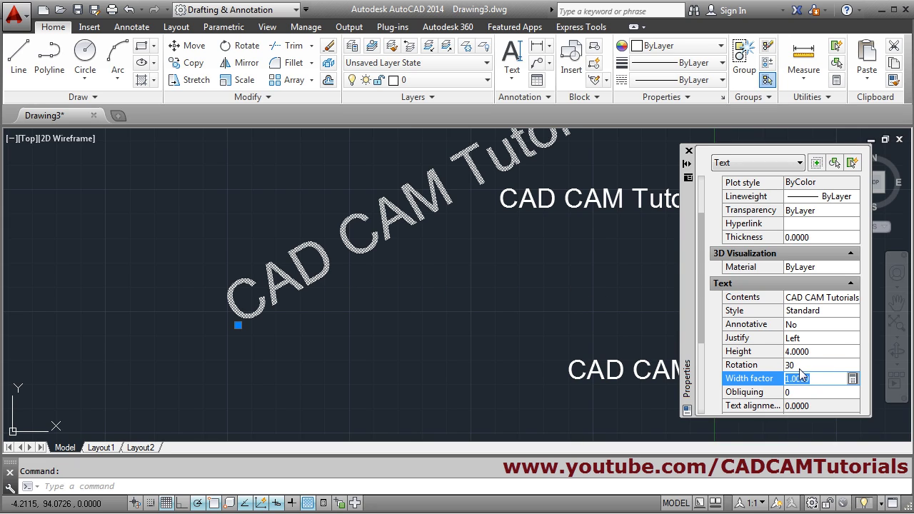
left_click(814, 365)
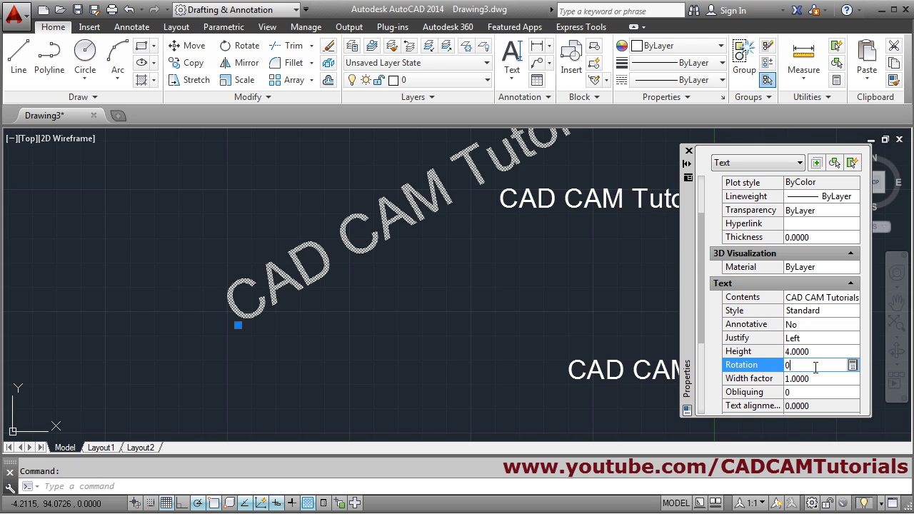
key("Tab")
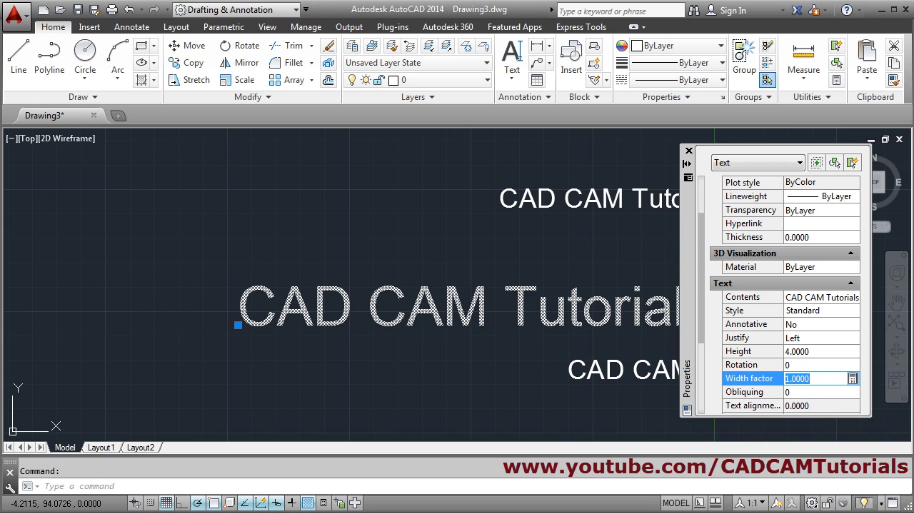
- Try a width factor of 2 on the text, then set it back to 1
double_click(816, 381)
type("2")
key("Tab")
scroll(428, 306, "down", 3)
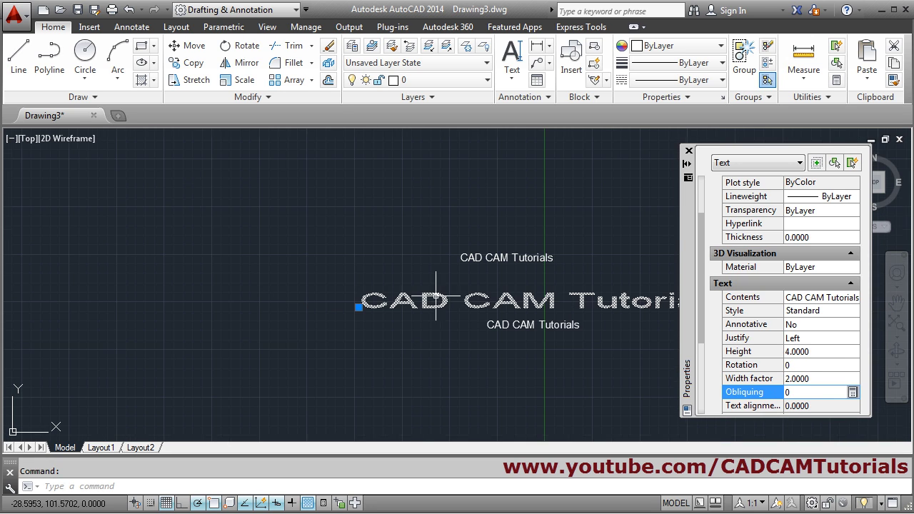
middle_click_drag(413, 306, 367, 308)
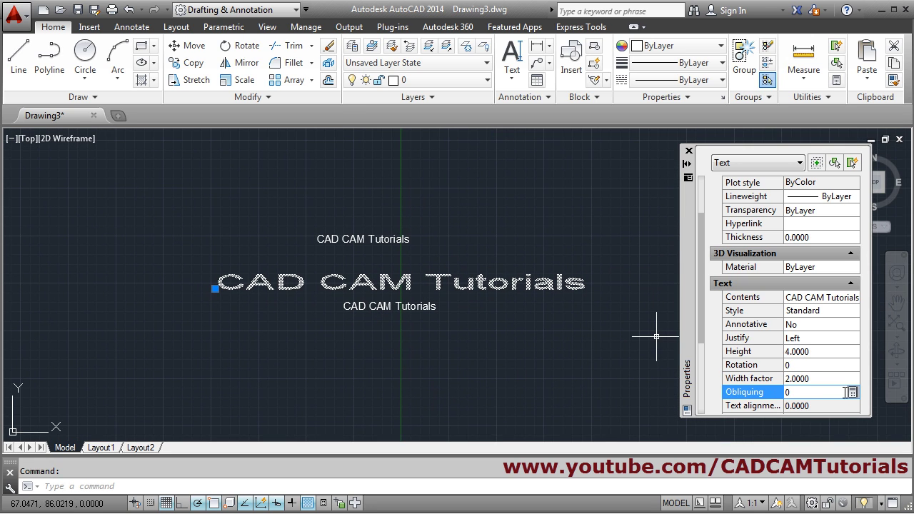
left_click(812, 382)
type("1")
key("Tab")
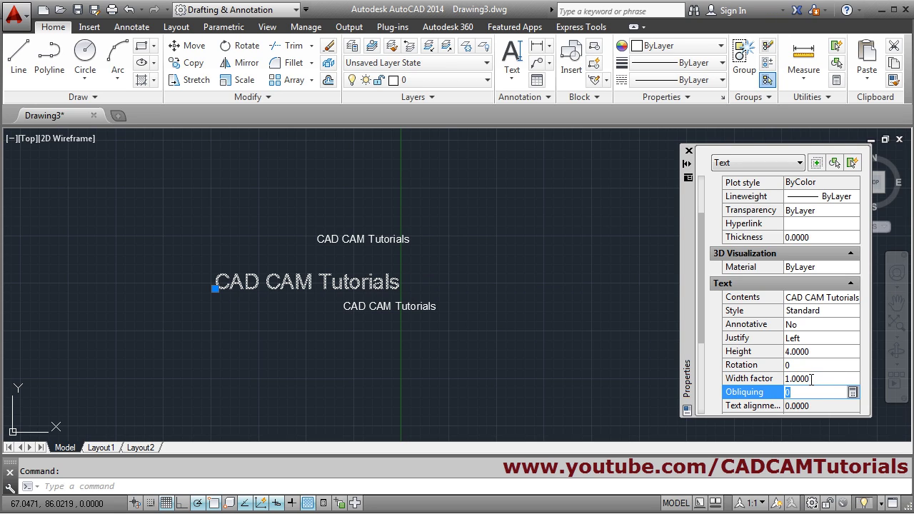
- Try width factor 0.5, restore it to 1, and set the obliquing angle to 30
left_click(818, 381)
type("0.5")
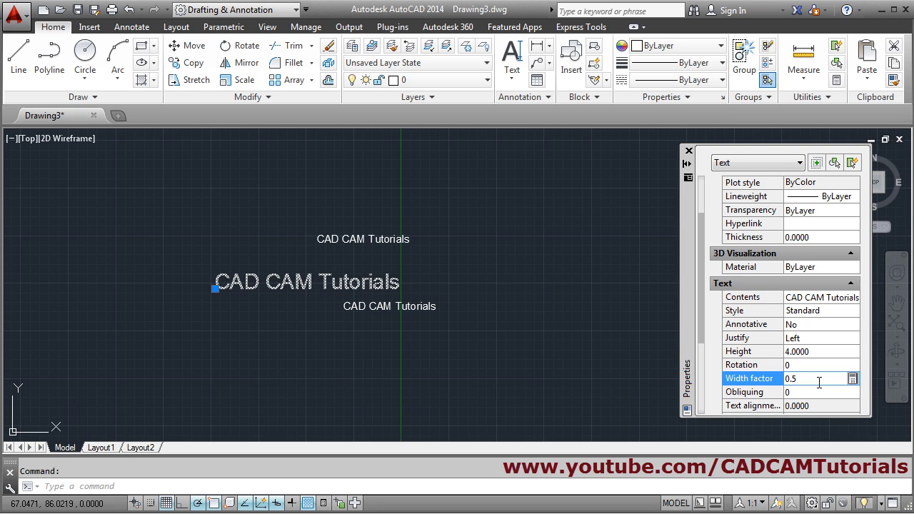
key("Tab")
scroll(211, 284, "up", 3)
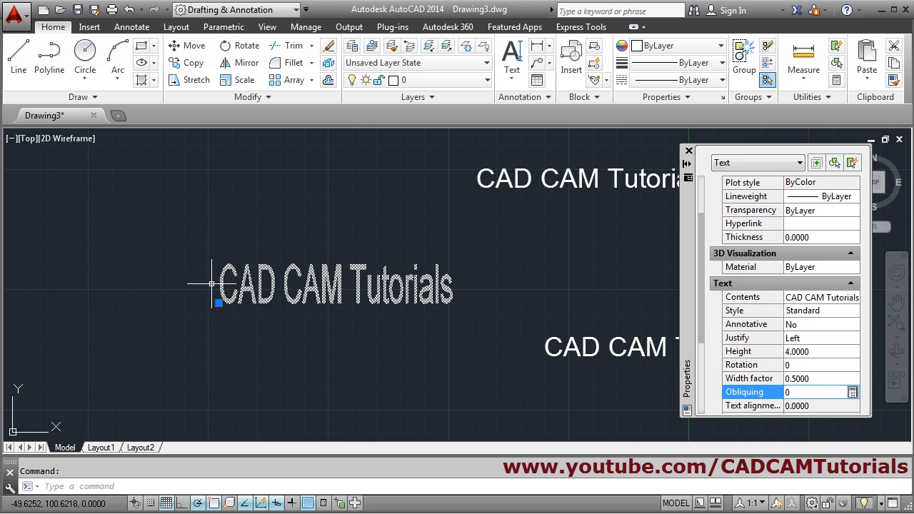
left_click(818, 380)
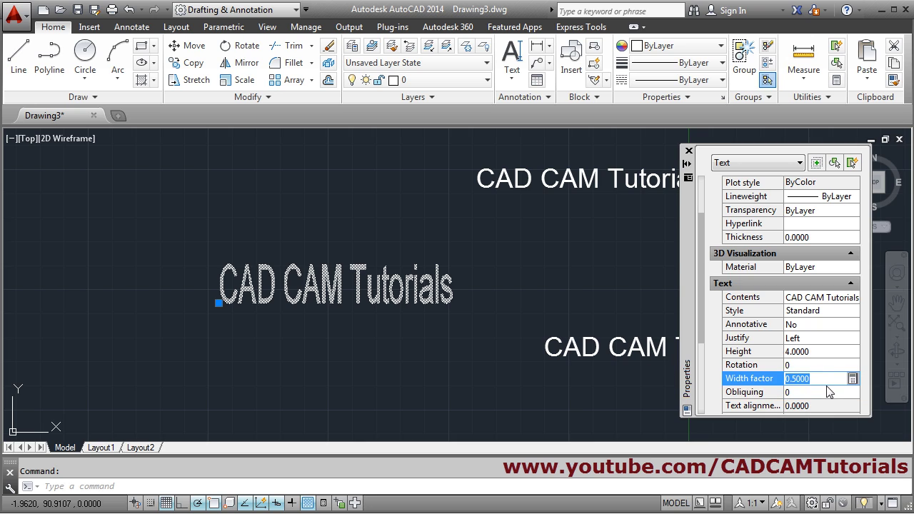
type("1")
key("Tab")
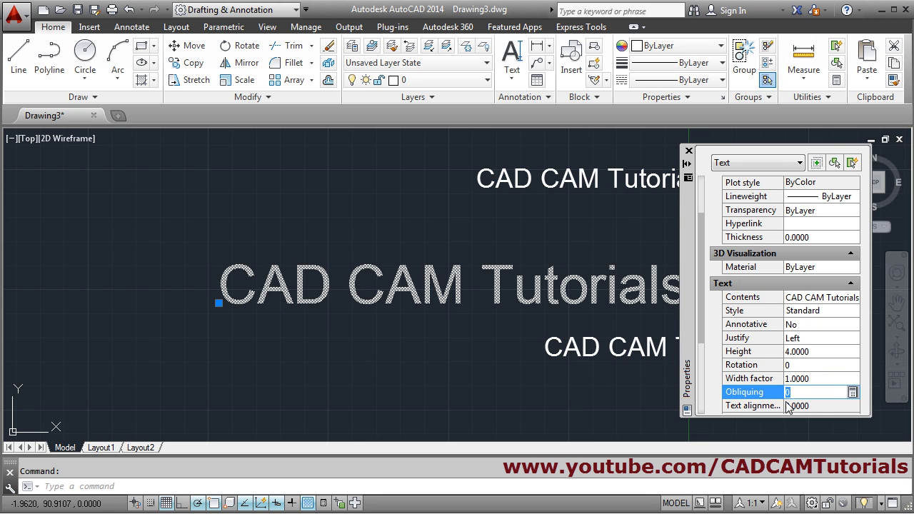
middle_click_drag(592, 365, 375, 326)
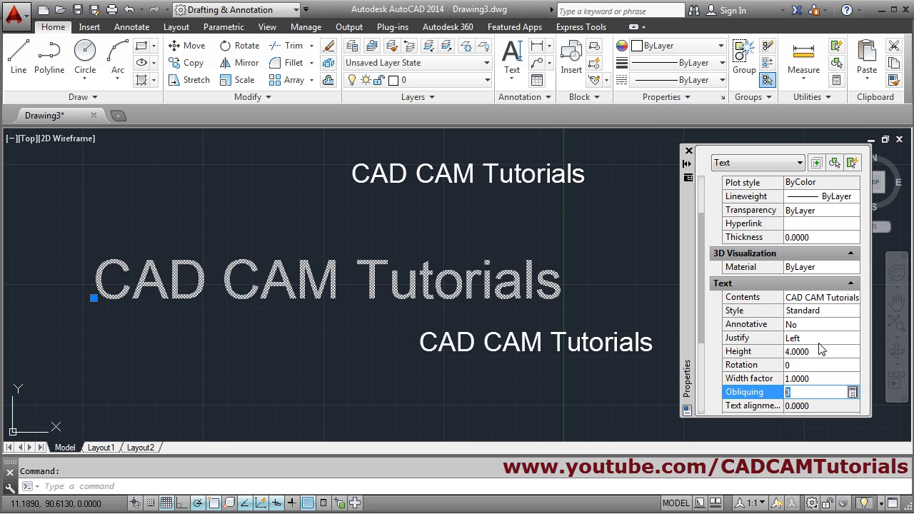
type("30")
key("Tab")
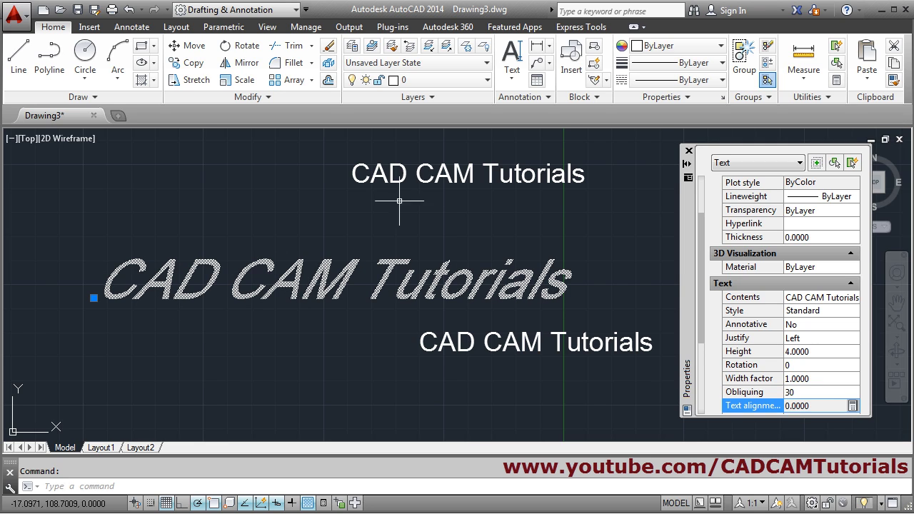
- Verify the 30 obliquing value, close the Properties palette, and deselect the text
left_click(803, 393)
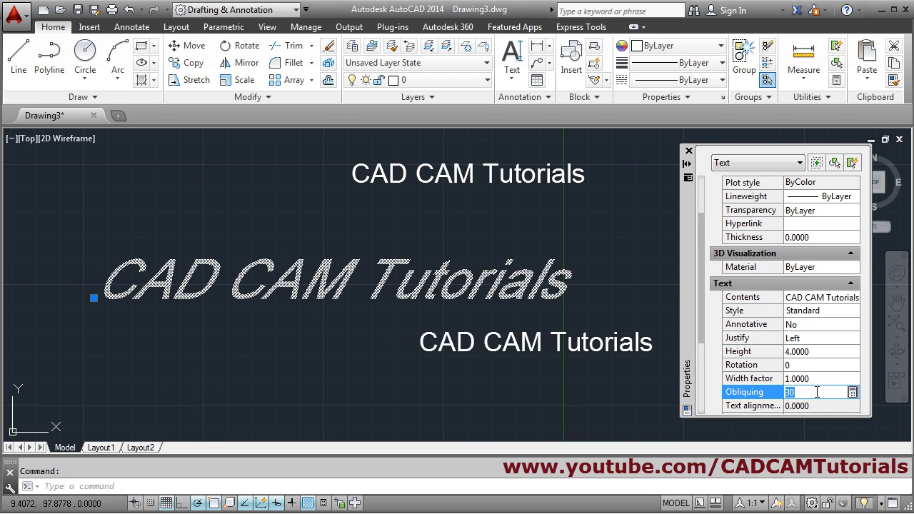
scroll(819, 382, "down", 2)
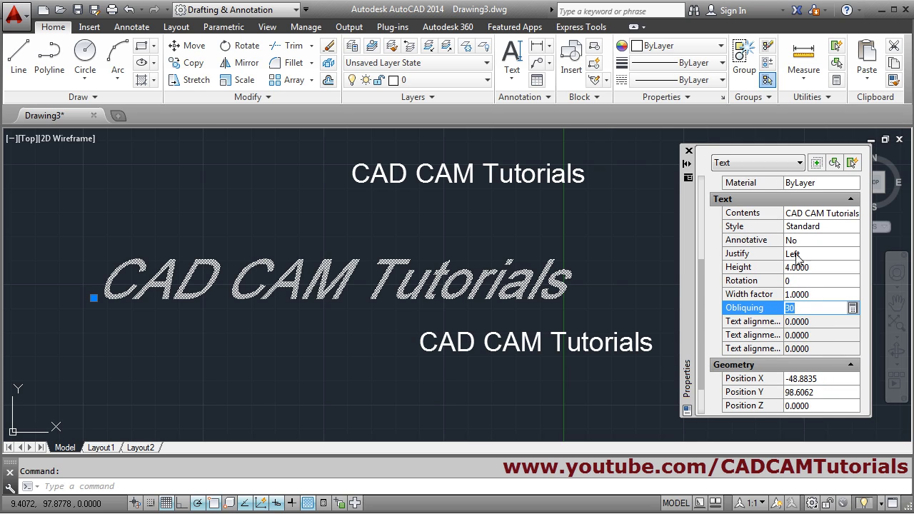
scroll(797, 327, "up", 2)
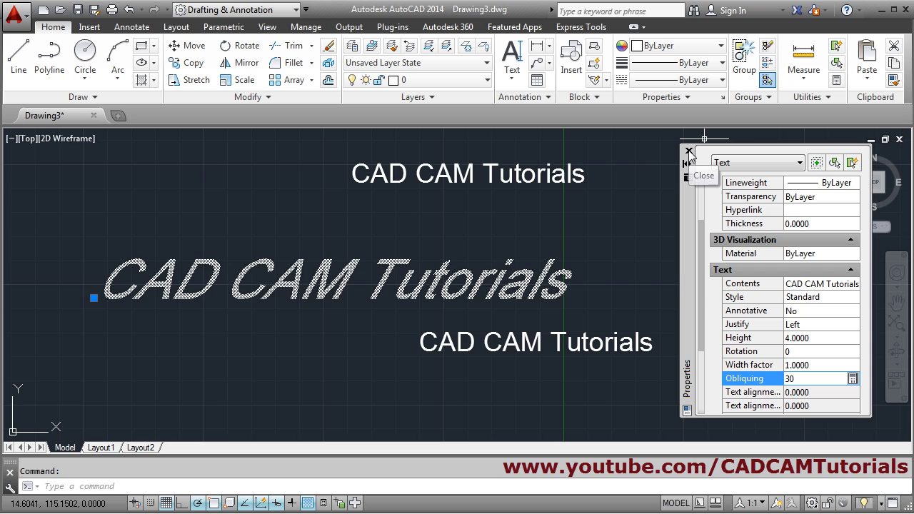
left_click(689, 151)
key("Escape")
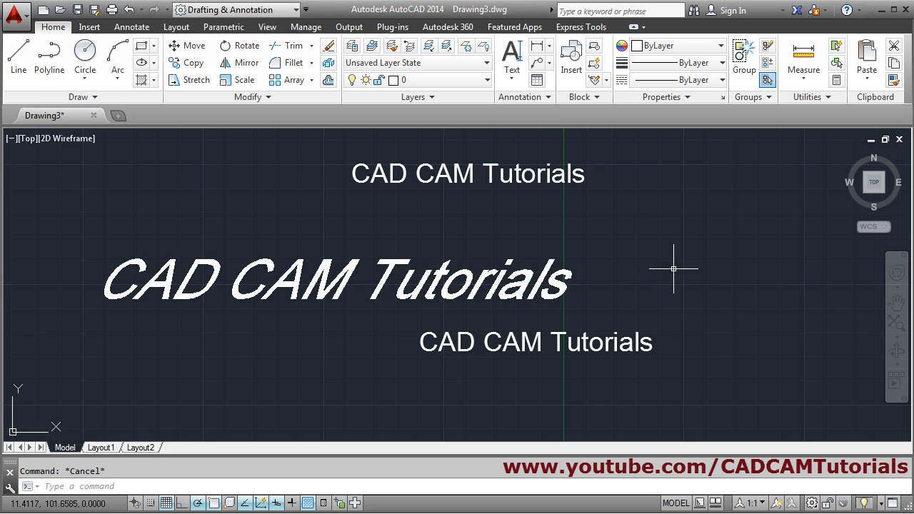
- Erase the three CAD CAM Tutorials texts using a crossing window
type("e")
key("Return")
left_click(613, 147)
left_click(369, 351)
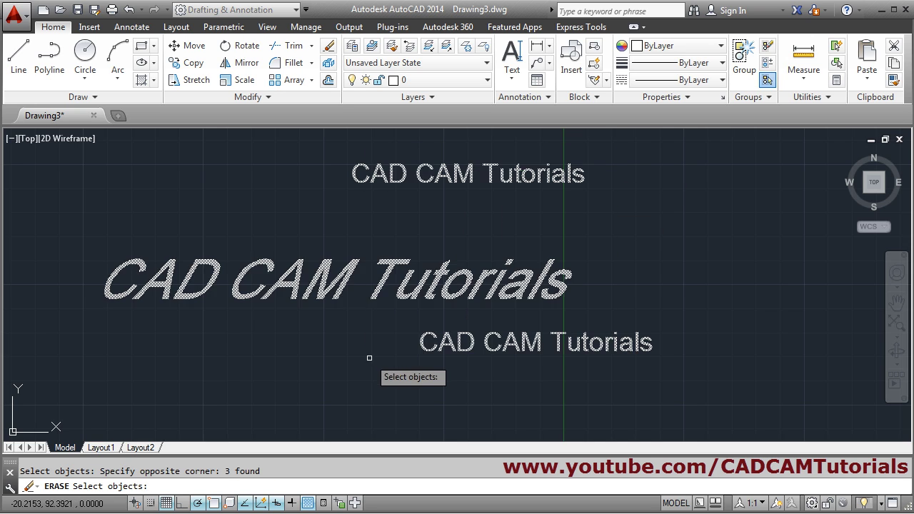
key("Return")
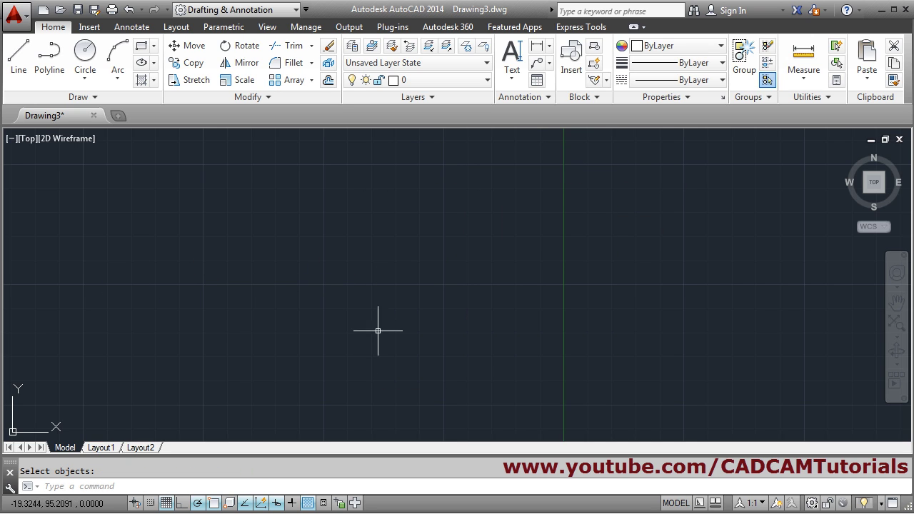
- Draw a multiline text box near the top of the drawing with two corner points
left_click(515, 84)
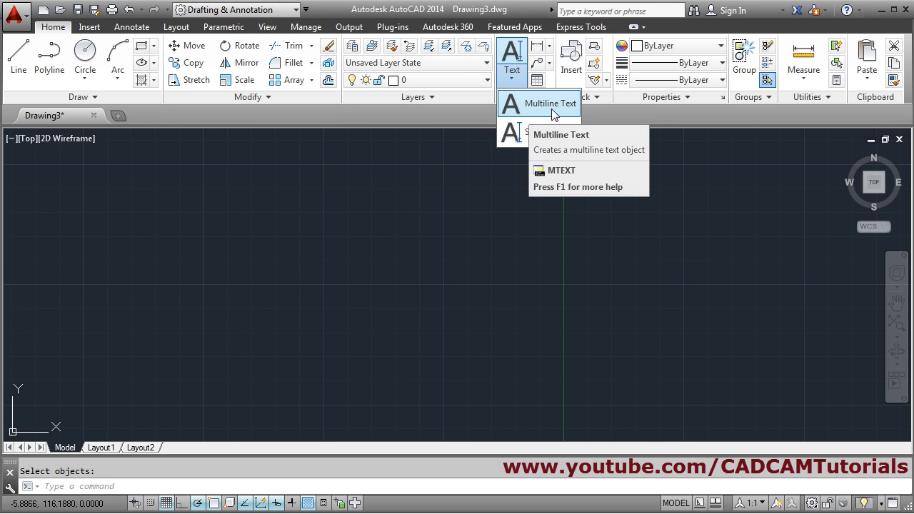
left_click(536, 106)
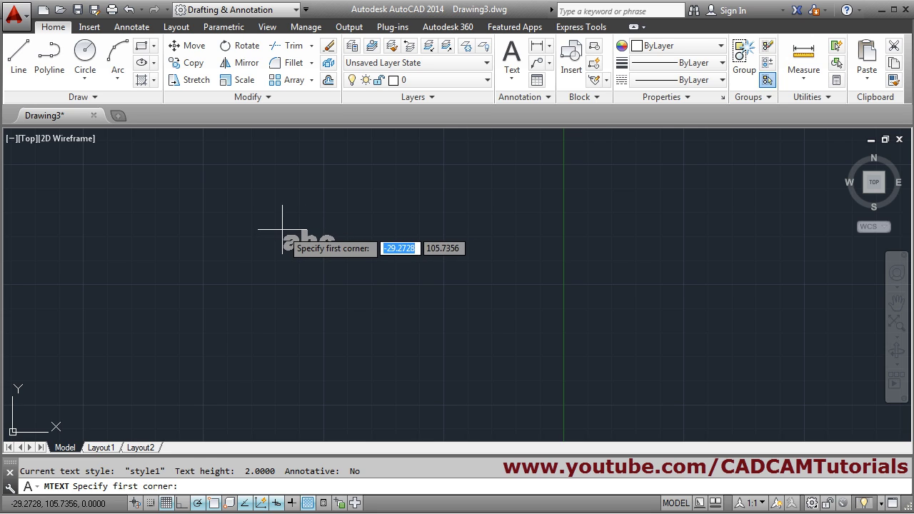
left_click(220, 185)
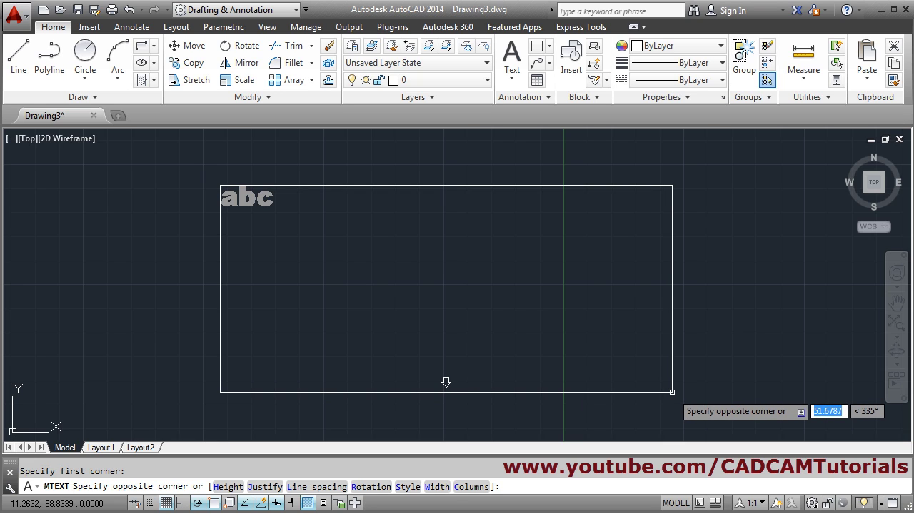
left_click(672, 396)
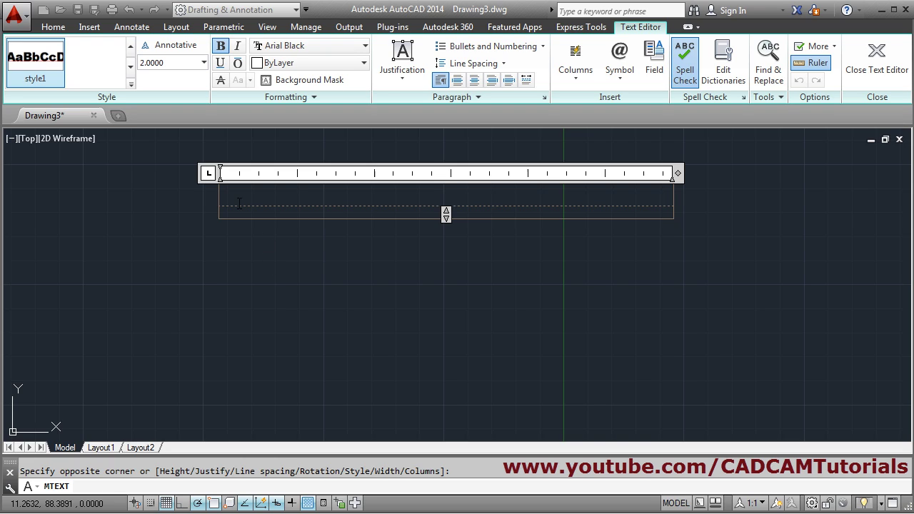
- Type the heading NOTES: with ALL DIMENSIONS ARE IN MM. and REMOVE SHARP EDGES. beneath it
type("n")
key("BackSpace")
type("NOTES:")
key("Return")
type("ALL")
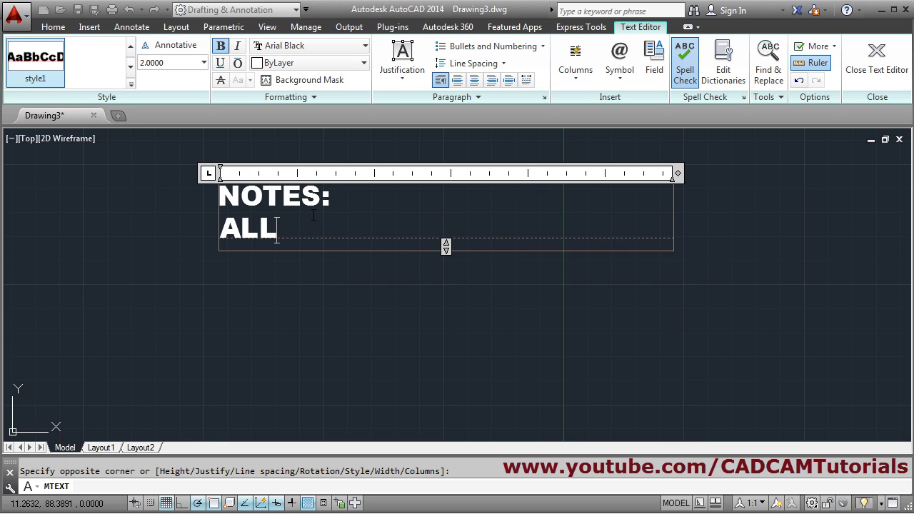
type(" DIMENSION")
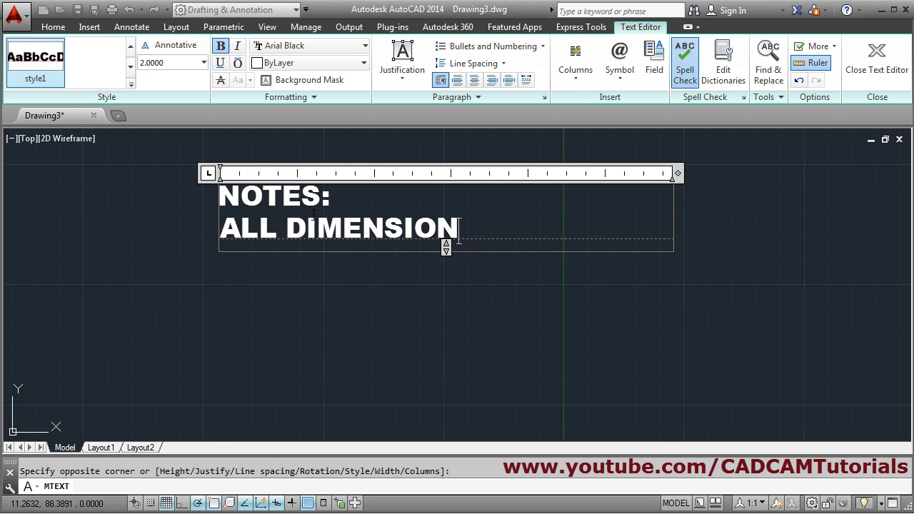
type("S ARE IN MM.")
key("Return")
type("REMO")
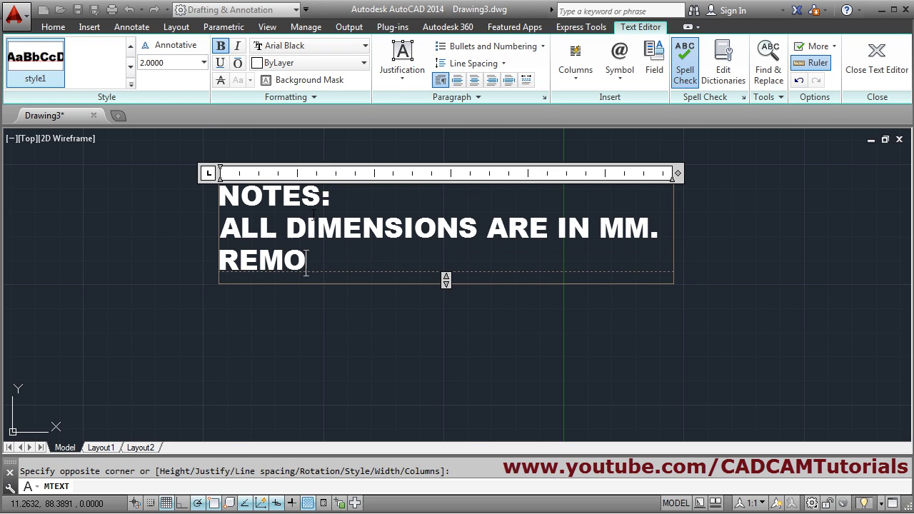
type("VE SHARP")
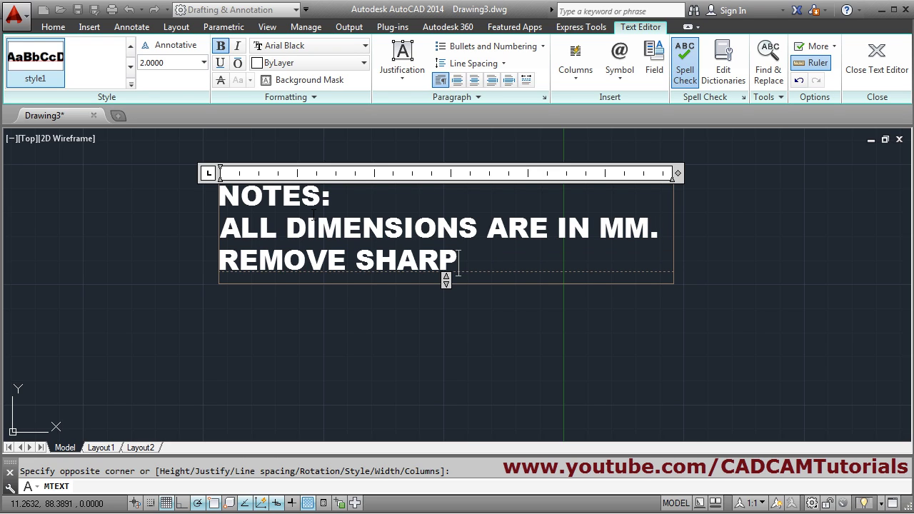
type(" EDGES.")
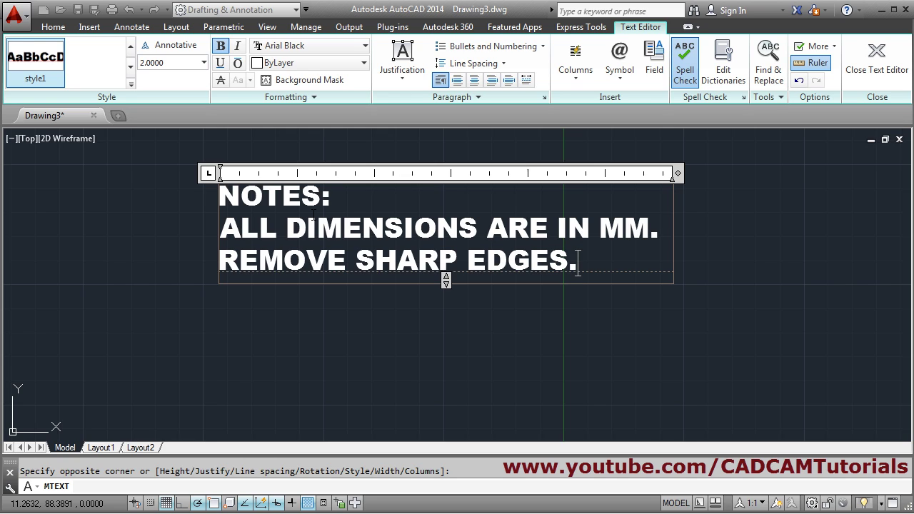
- Switch the notes to the Standard text style, confirm the change, and select the NOTES: line
left_click(131, 84)
left_click(93, 67)
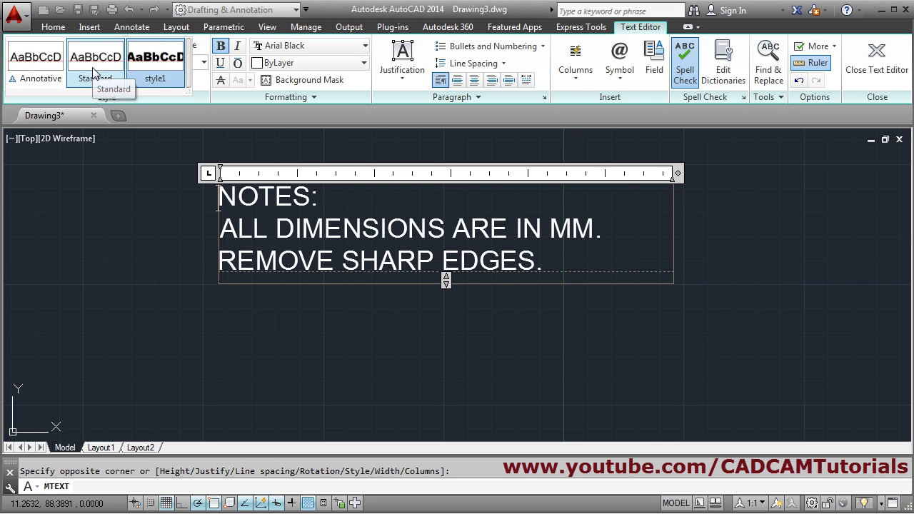
left_click(94, 78)
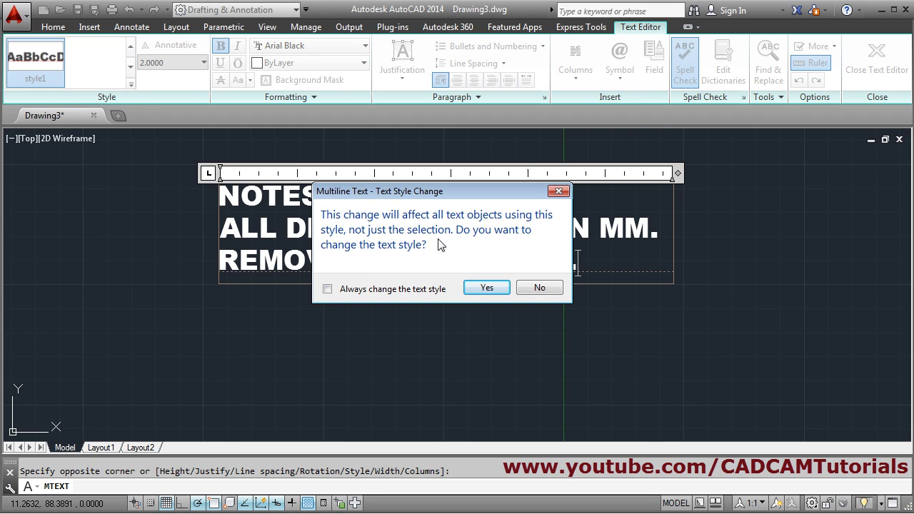
left_click(486, 288)
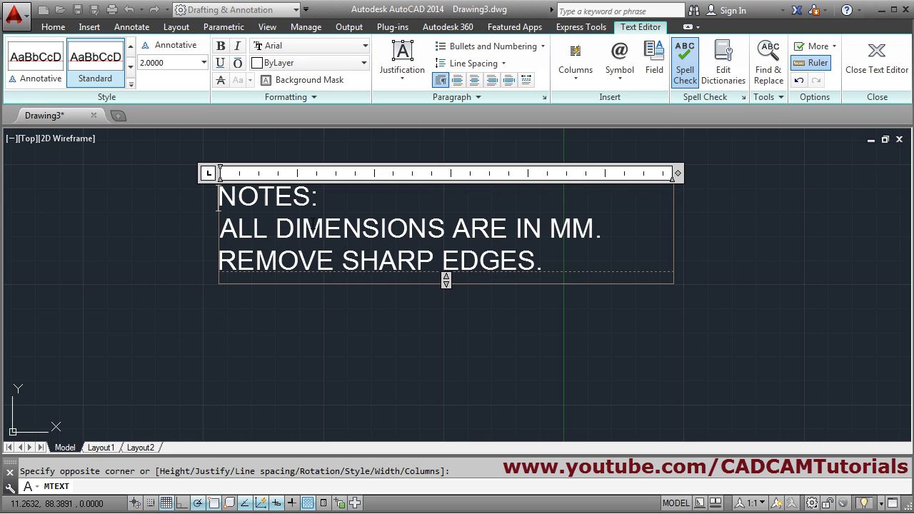
left_click_drag(322, 203, 223, 200)
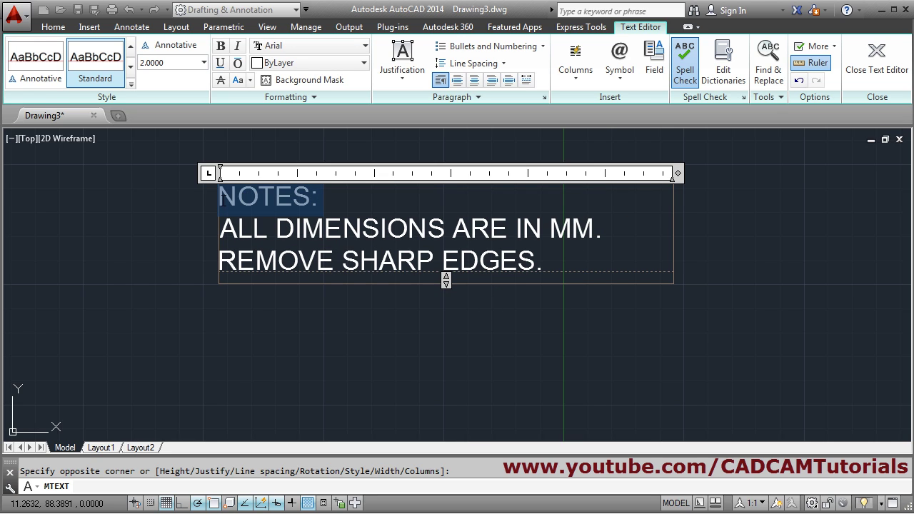
- Make the NOTES: heading 3 units high, bold, italic, underlined and overlined
left_click(175, 66)
type("3")
key("Return")
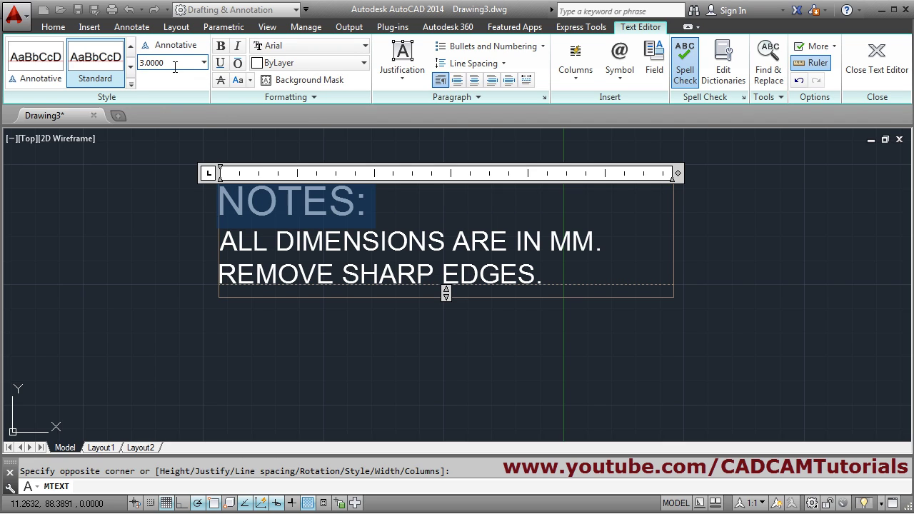
left_click(221, 47)
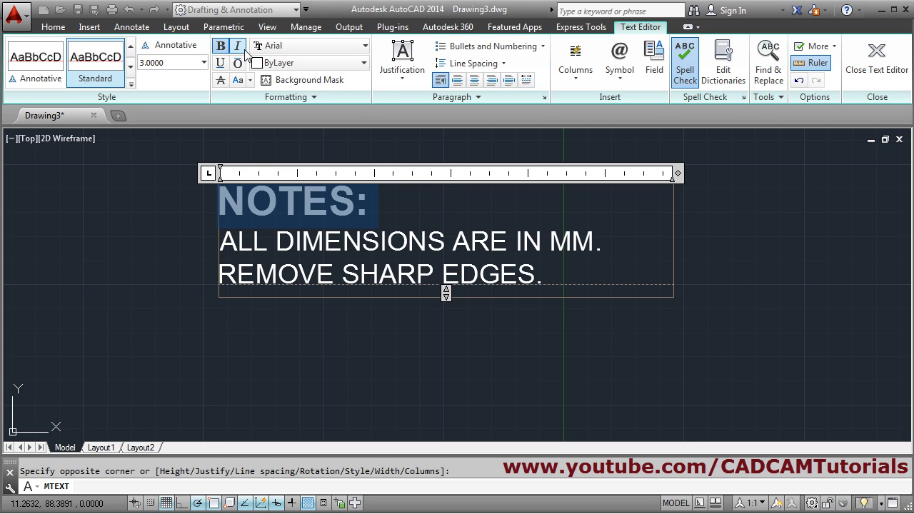
left_click(237, 46)
left_click(221, 64)
left_click(241, 64)
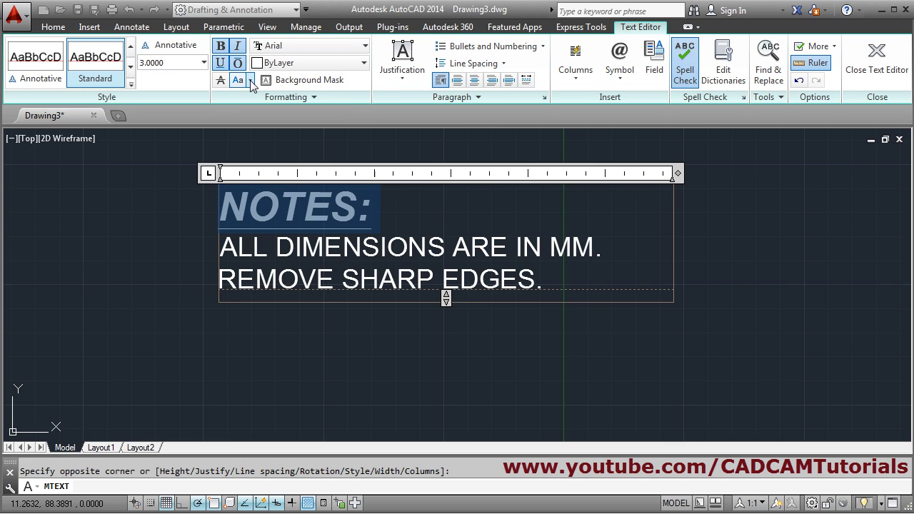
- Change the heading's case to lowercase, then back to UPPERCASE
left_click(250, 81)
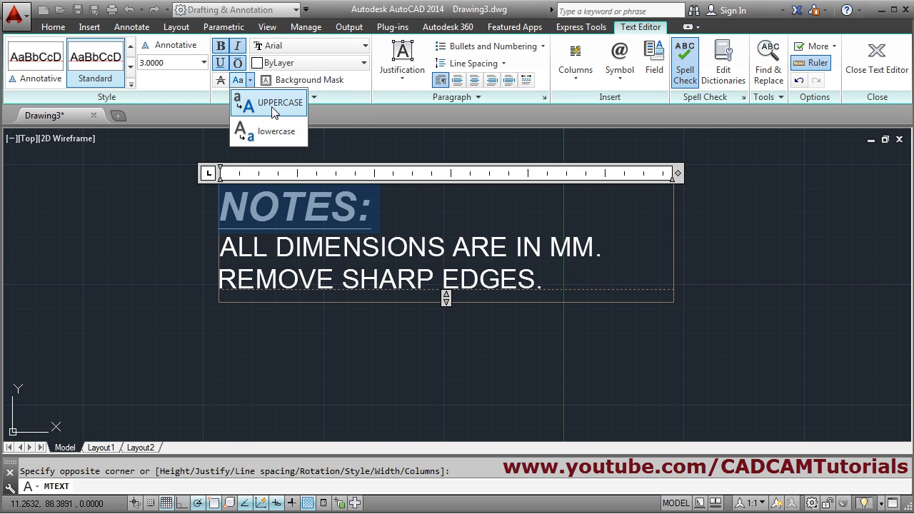
left_click(261, 132)
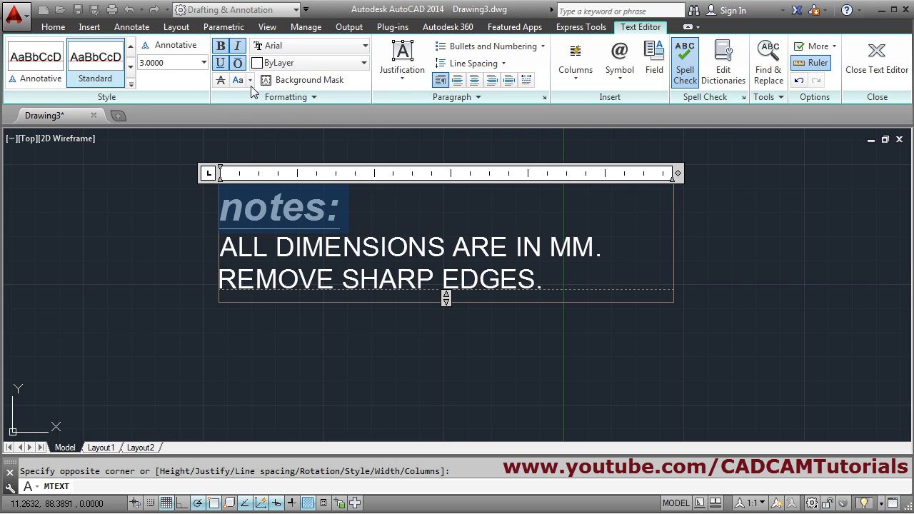
left_click(250, 81)
left_click(265, 99)
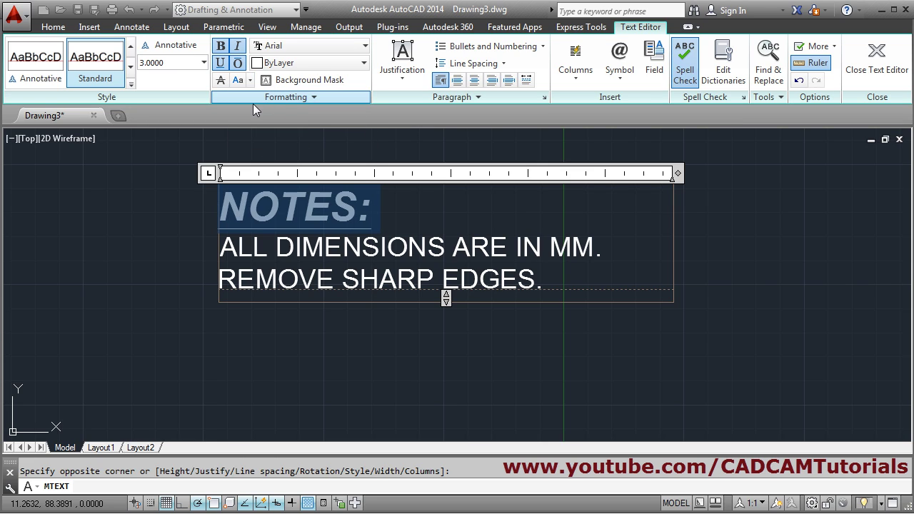
- Give the NOTES: heading the Arial Black font and a red colour
left_click(321, 45)
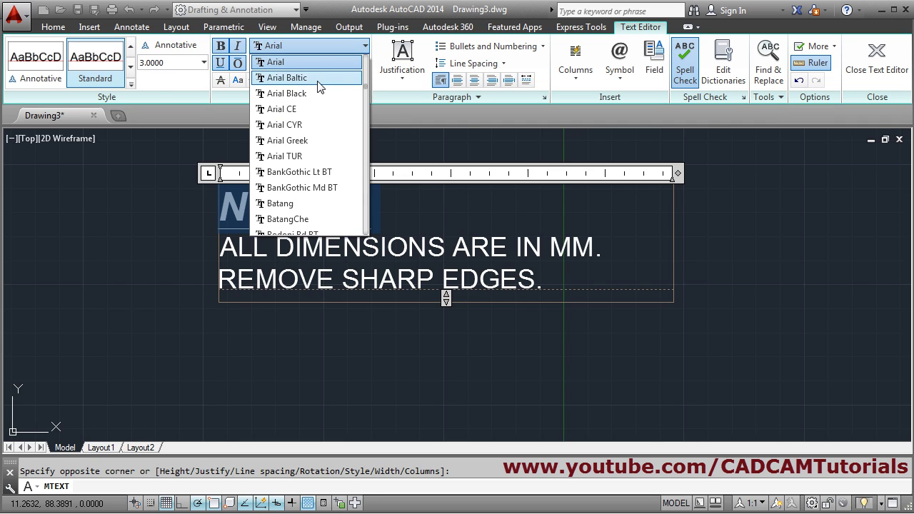
left_click(317, 78)
left_click(326, 46)
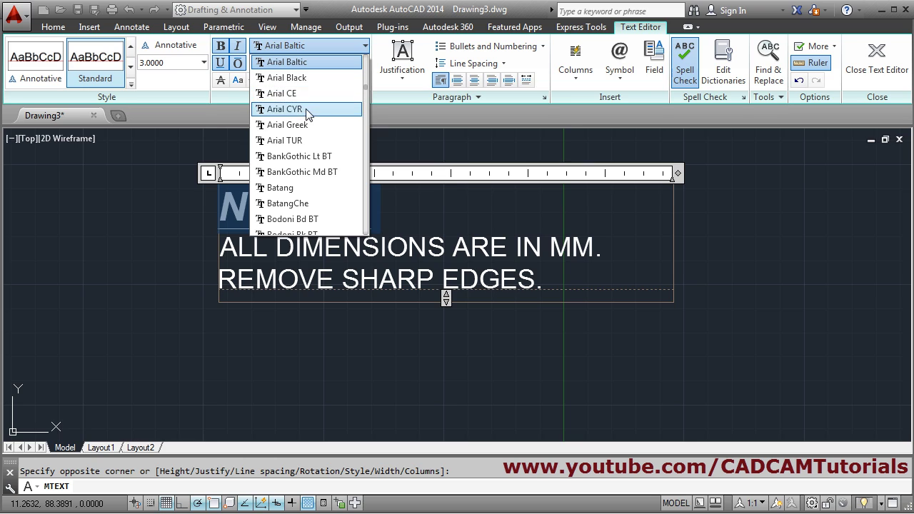
scroll(311, 86, "up", 2)
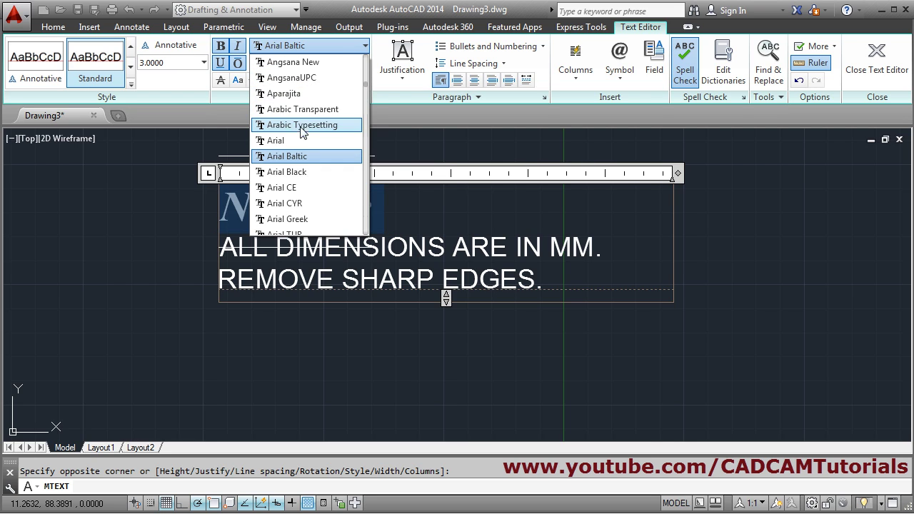
left_click(315, 141)
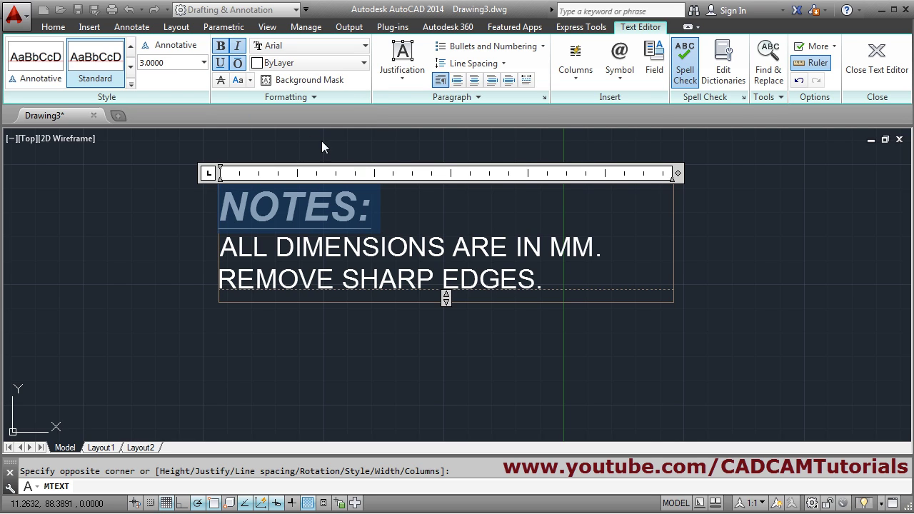
left_click(324, 51)
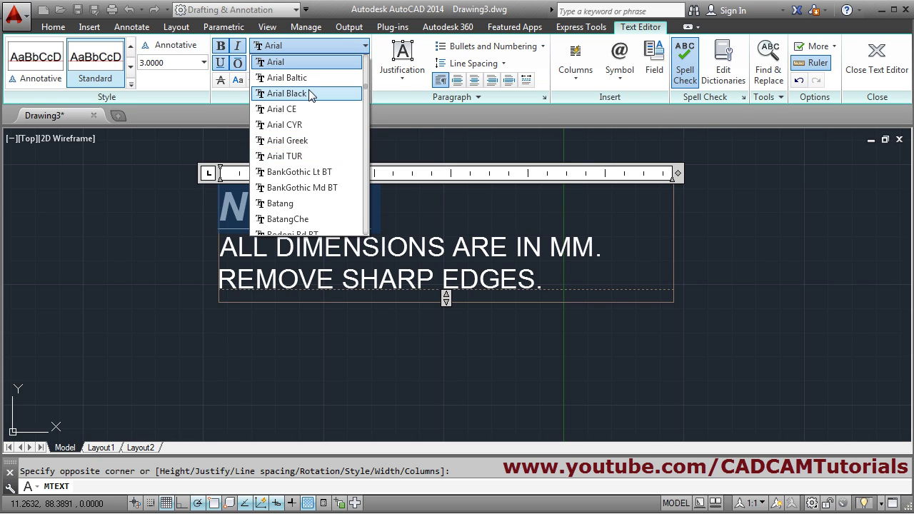
left_click(310, 95)
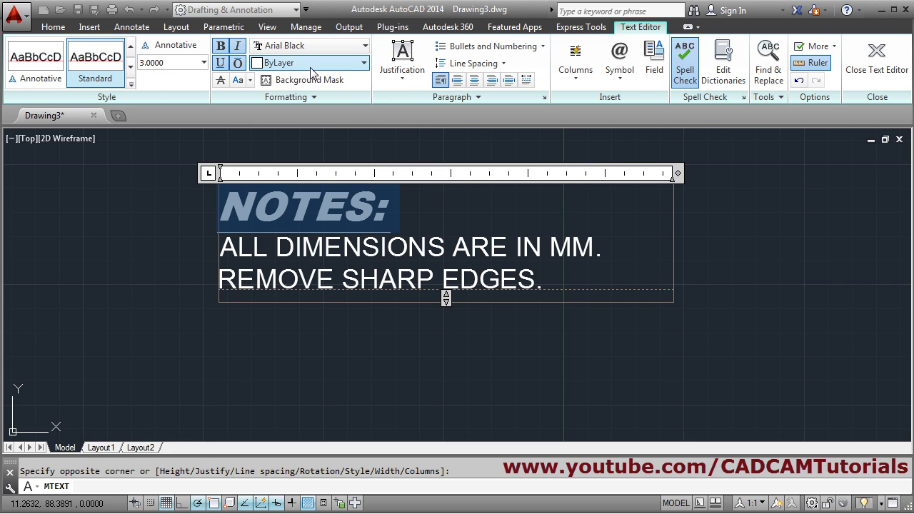
left_click(311, 68)
left_click(292, 117)
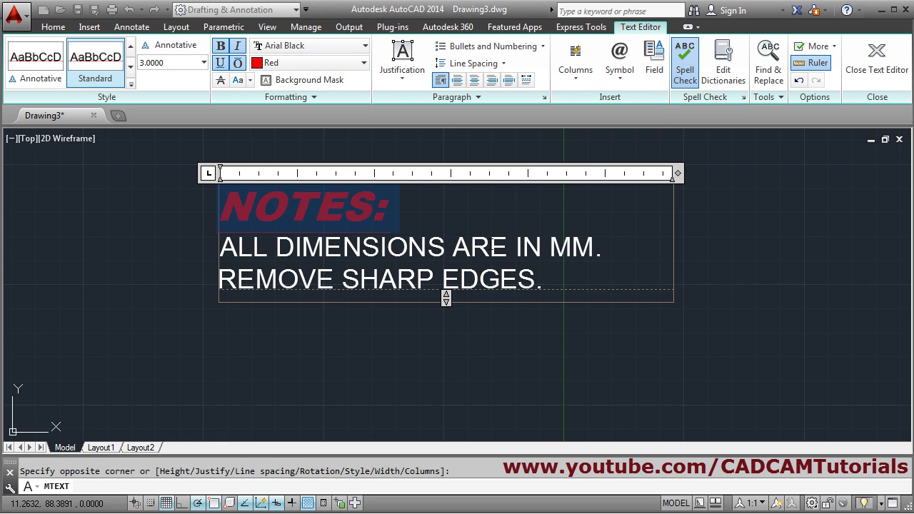
left_click(490, 248)
left_click_drag(539, 280, 224, 248)
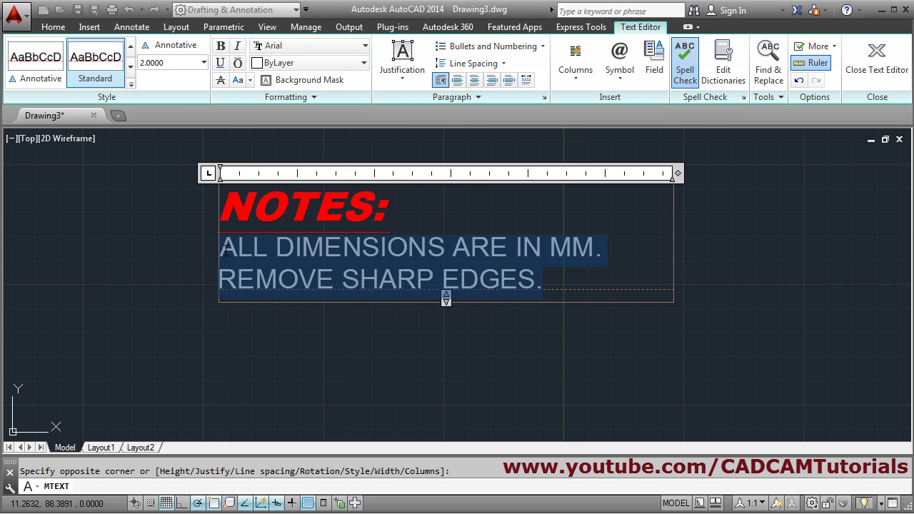
left_click(542, 46)
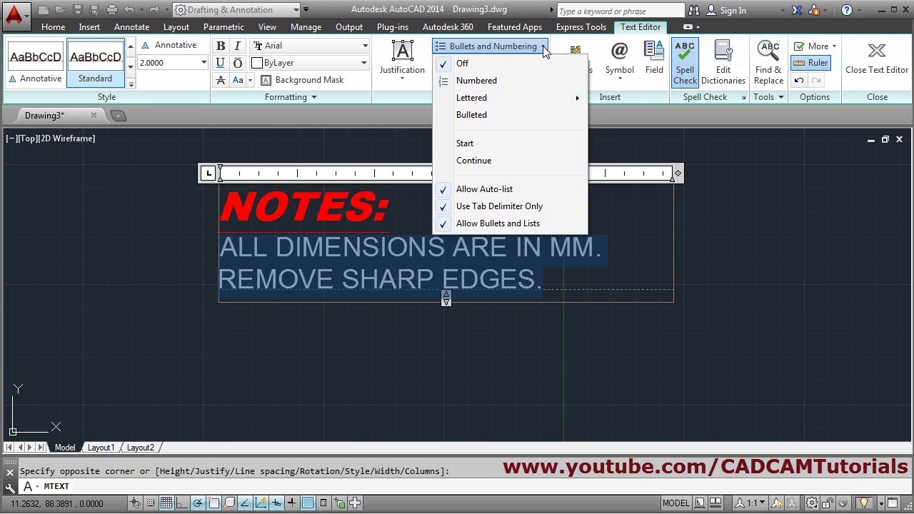
left_click(489, 83)
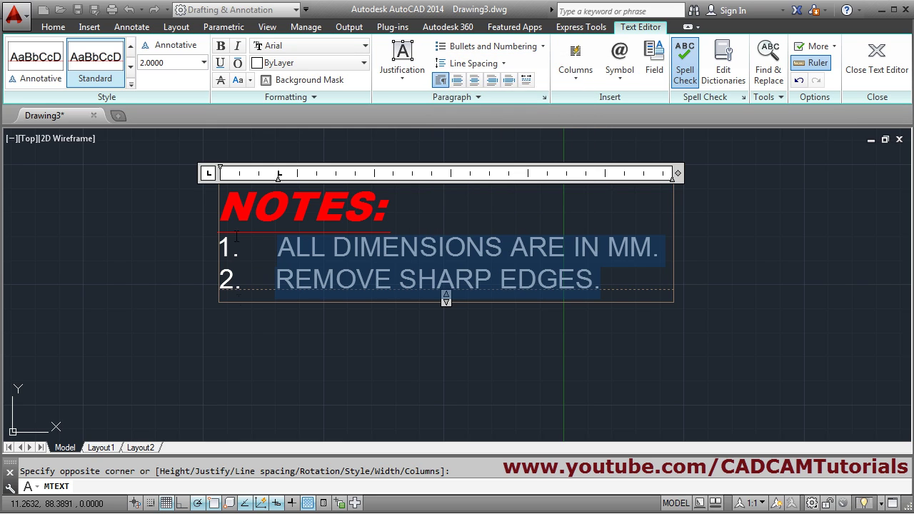
left_click(532, 46)
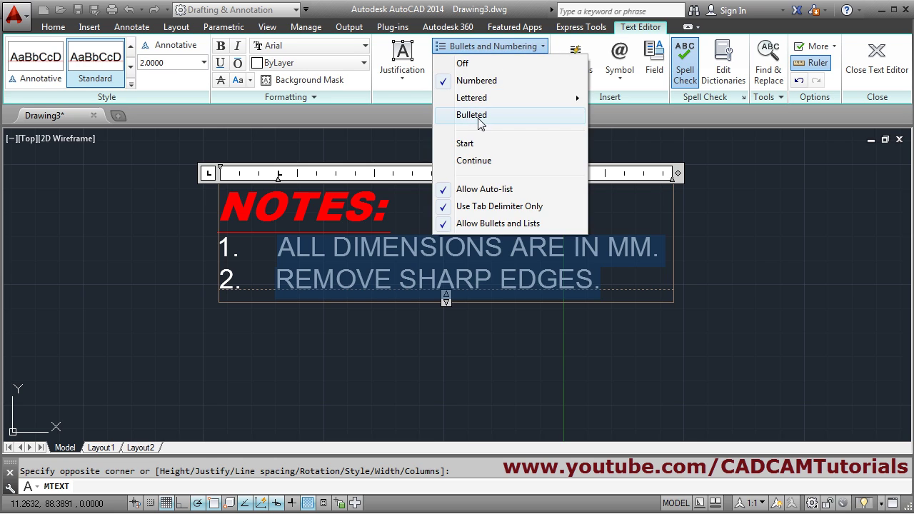
left_click(481, 119)
left_click(500, 46)
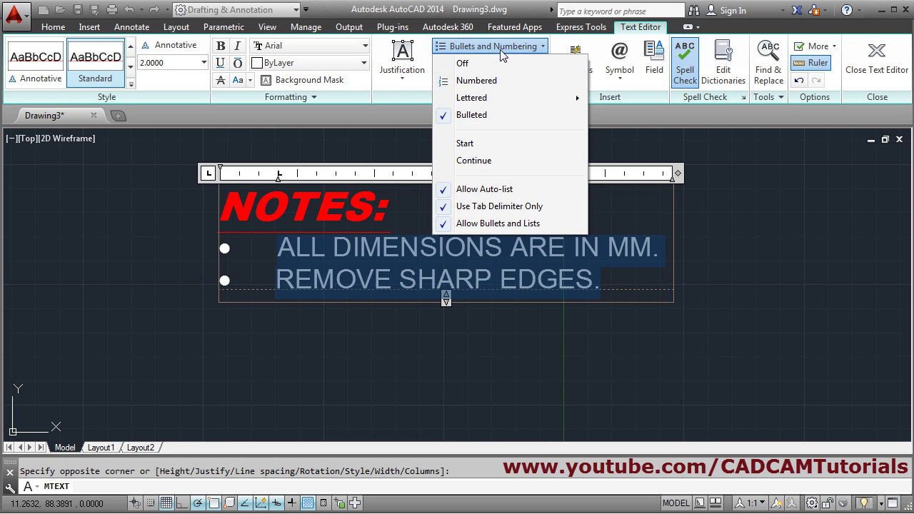
left_click(461, 64)
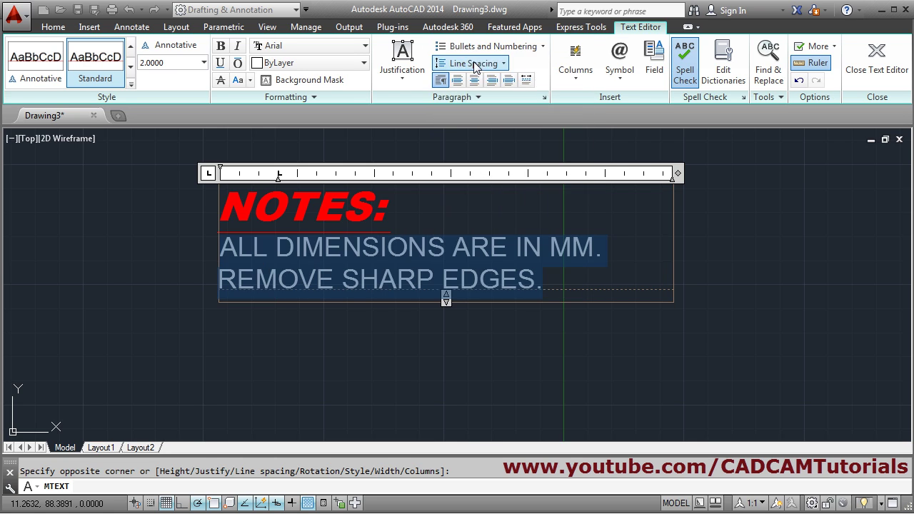
- Try 1.5x and 2.0x line spacing on the body lines, then restore 1.0x
left_click(501, 64)
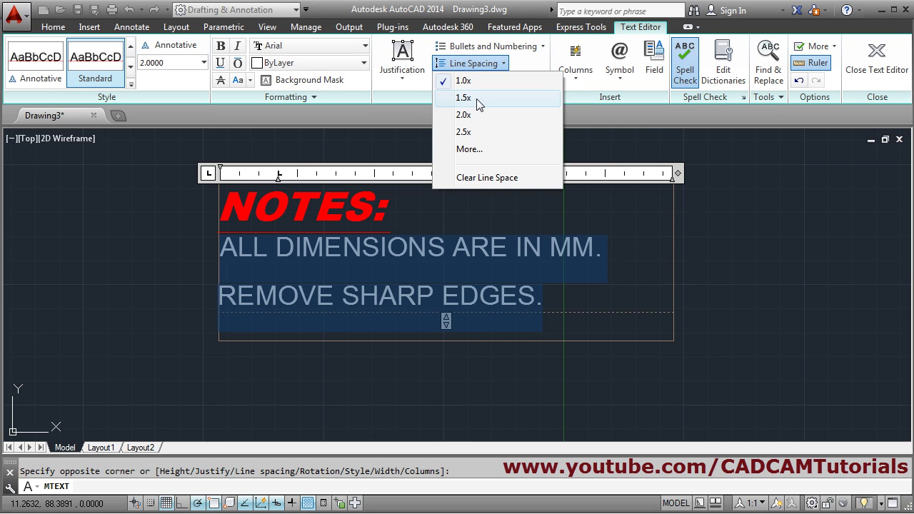
left_click(478, 97)
left_click(492, 66)
left_click(481, 115)
left_click(488, 64)
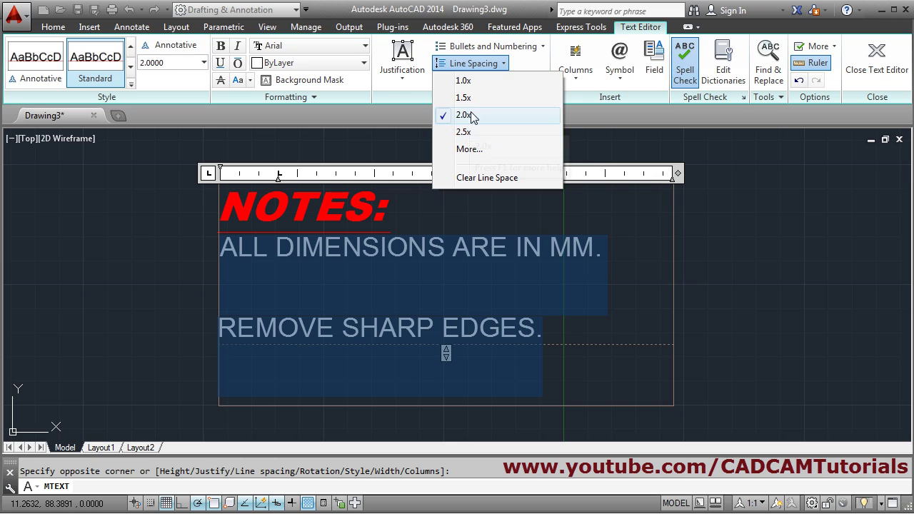
left_click(466, 82)
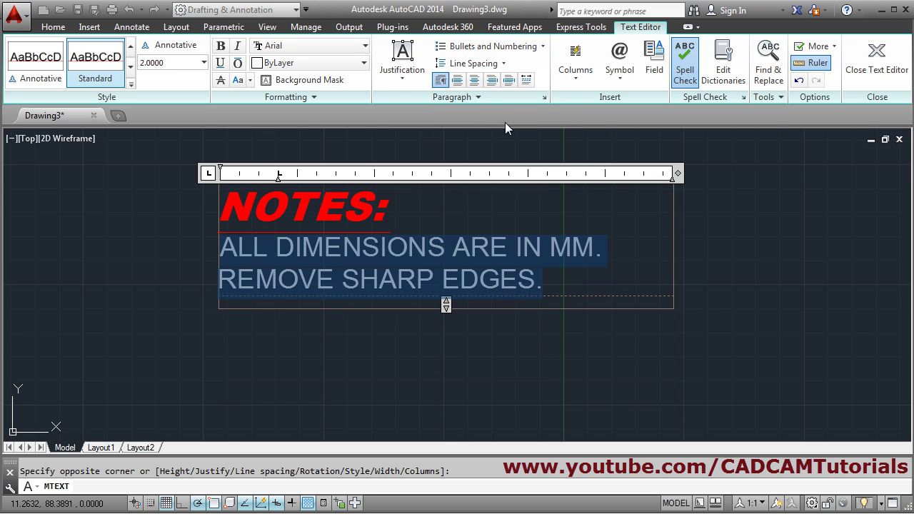
- Try centre and right alignment, return to left, and start a new line after EDGES
left_click(475, 83)
left_click(490, 83)
left_click(459, 82)
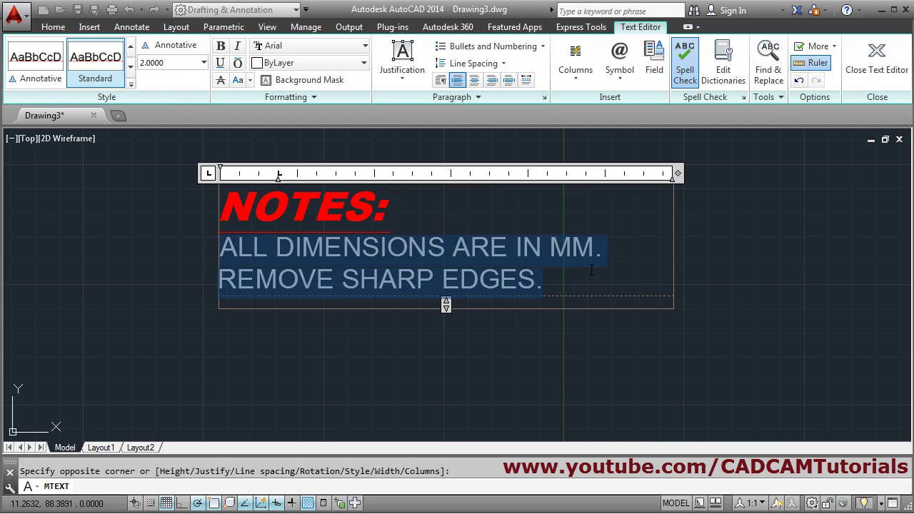
left_click(563, 283)
key("Return")
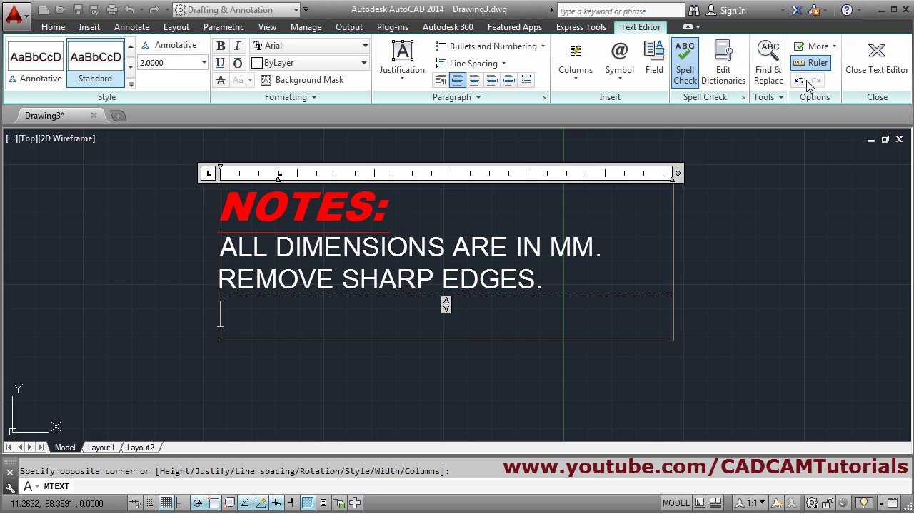
- Insert a diameter symbol followed by a plus/minus sign, giving Ø± on the fourth line
left_click(625, 84)
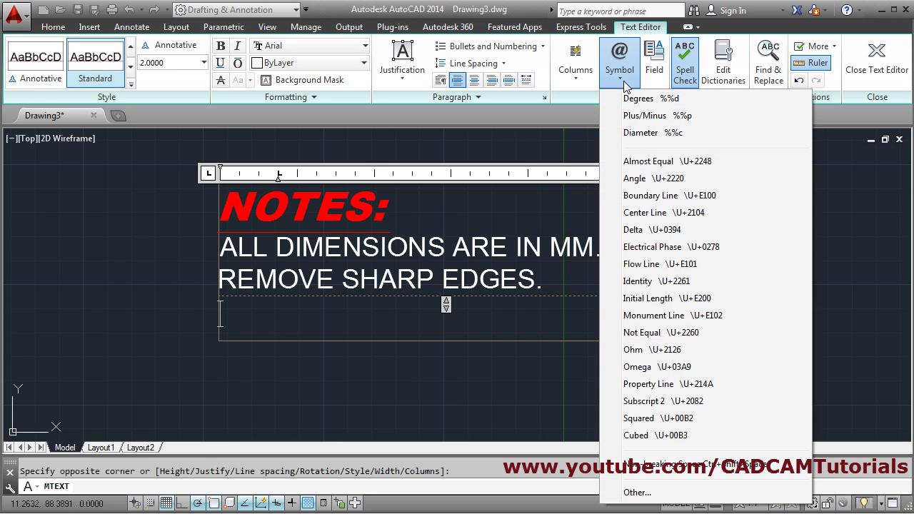
left_click(646, 135)
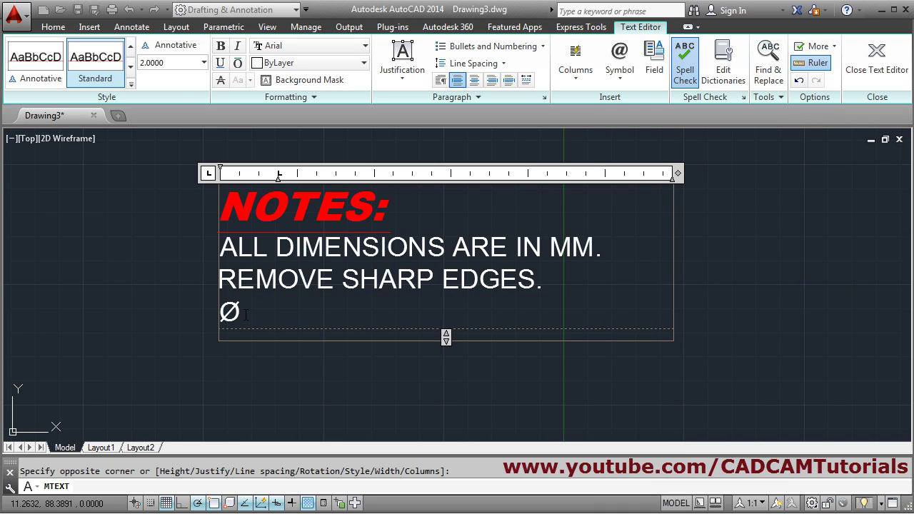
left_click(621, 80)
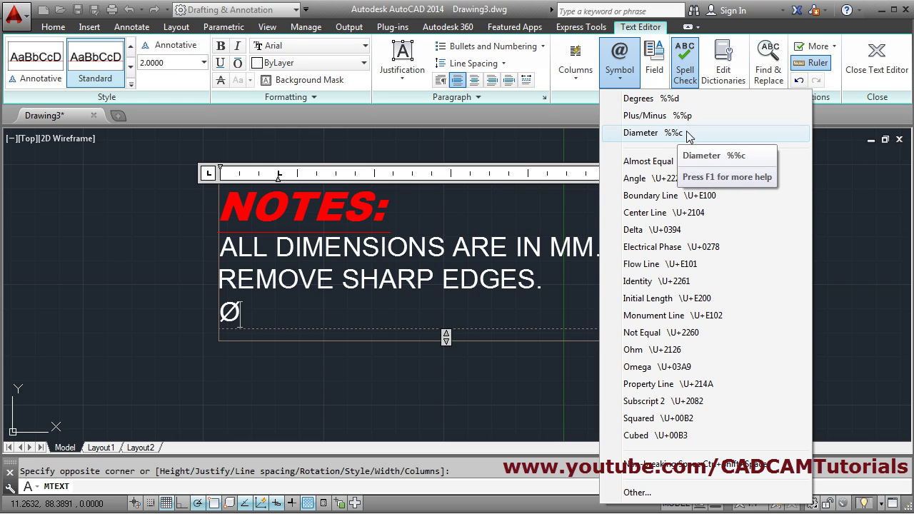
left_click(644, 120)
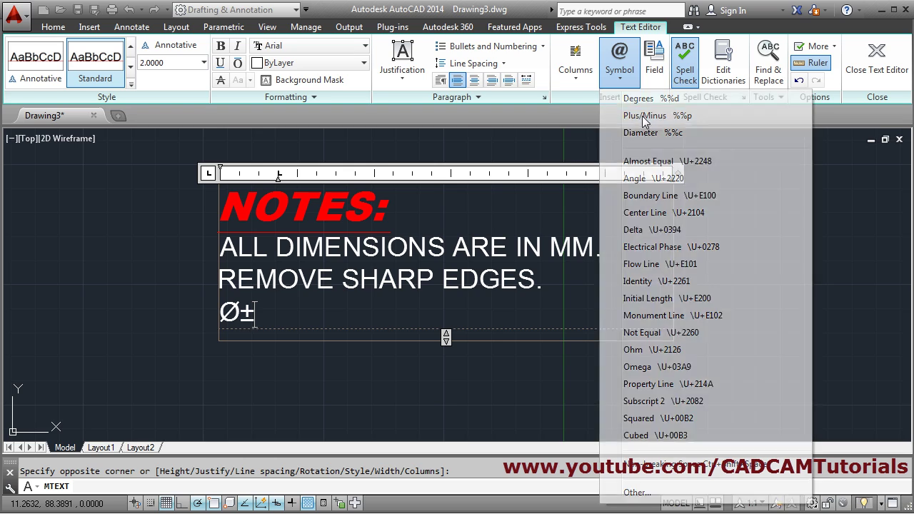
left_click(618, 80)
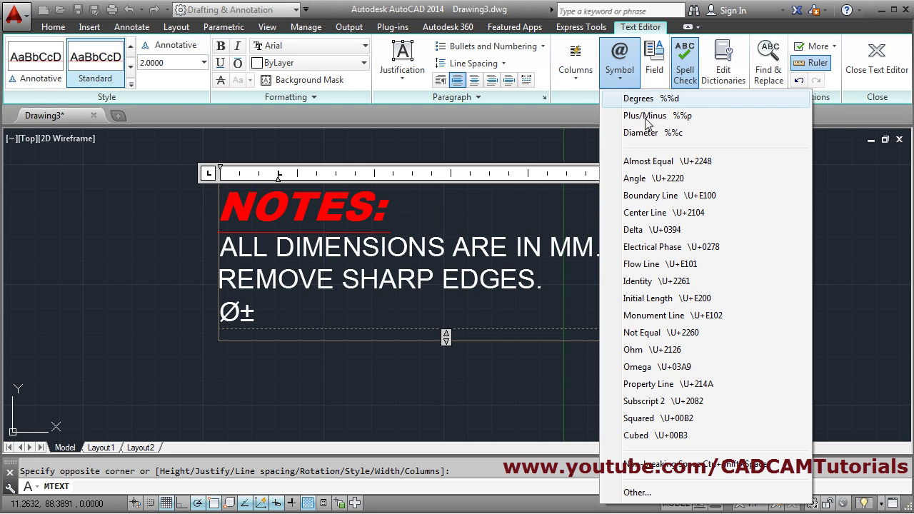
- Copy the Wingdings telephone glyph from Character Map and paste it after Ø±
left_click(649, 492)
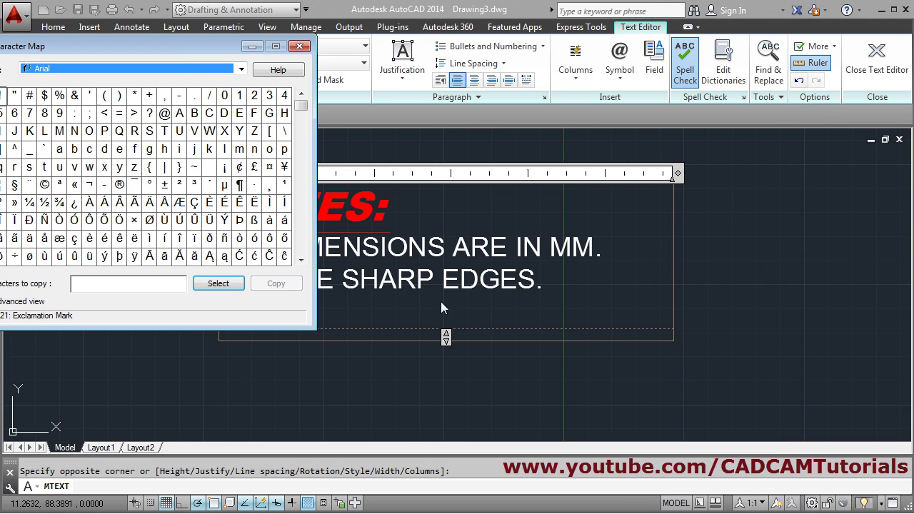
mouse_move(176, 44)
left_mouse_down()
mouse_move(236, 40)
mouse_move(523, 119)
left_mouse_up()
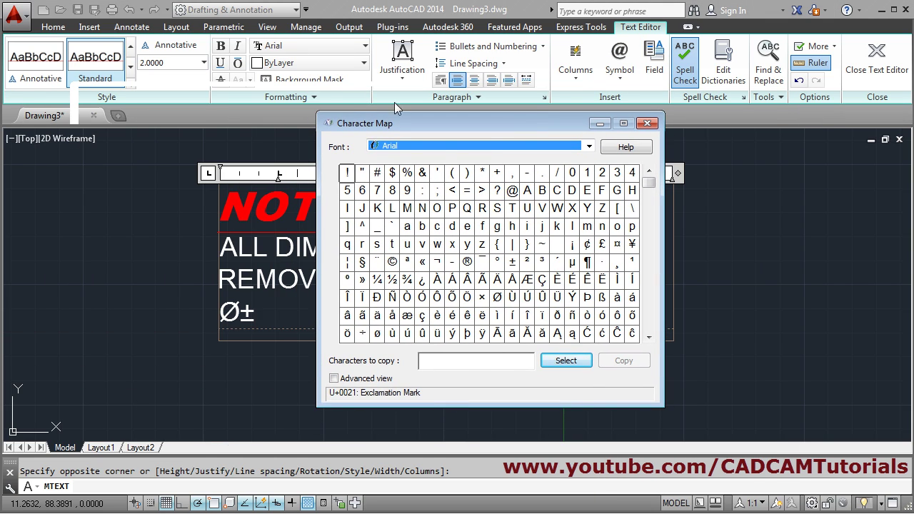
left_click(589, 147)
left_click_drag(590, 188, 596, 430)
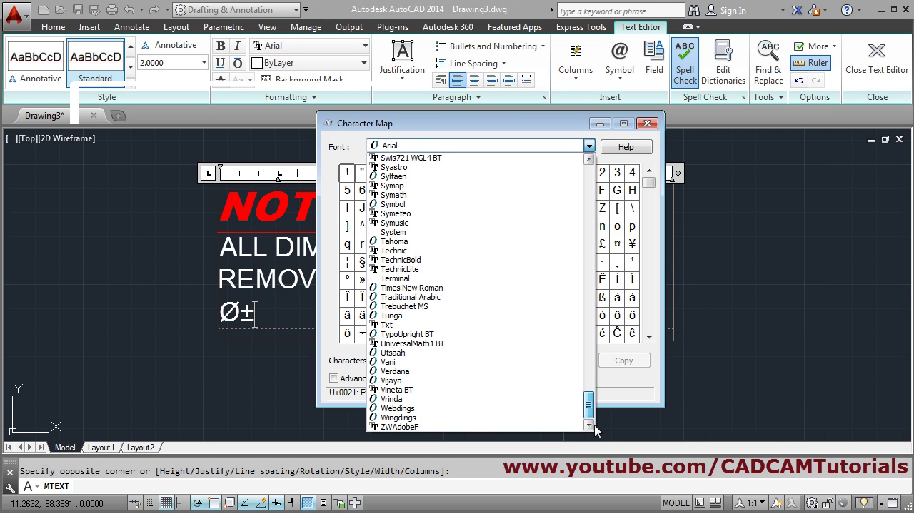
left_click(413, 419)
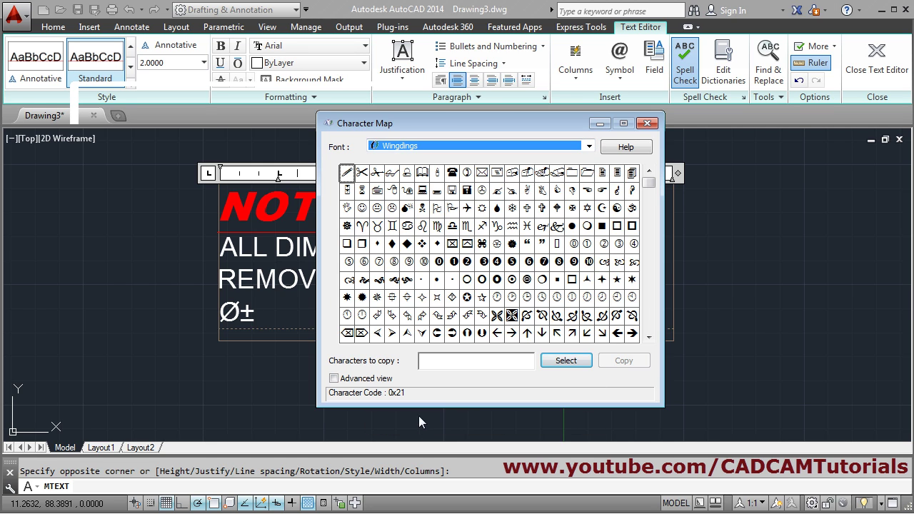
left_click(453, 177)
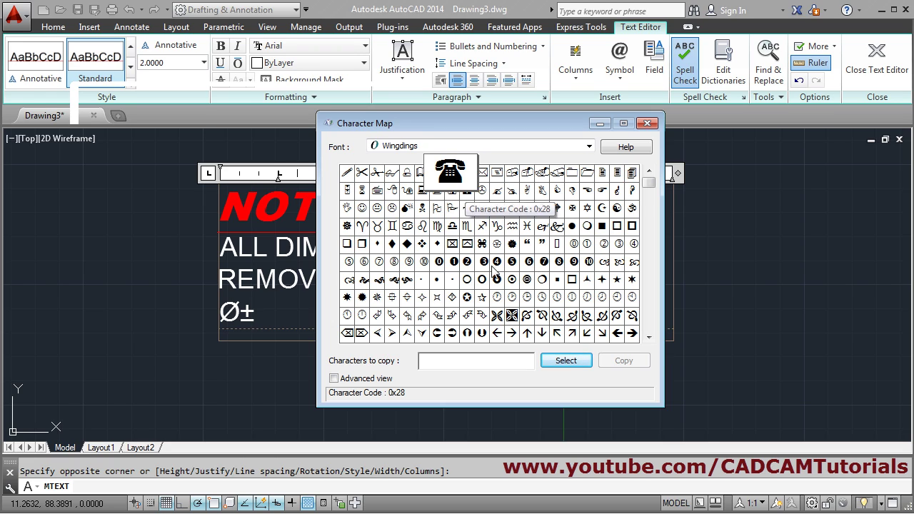
left_click(565, 361)
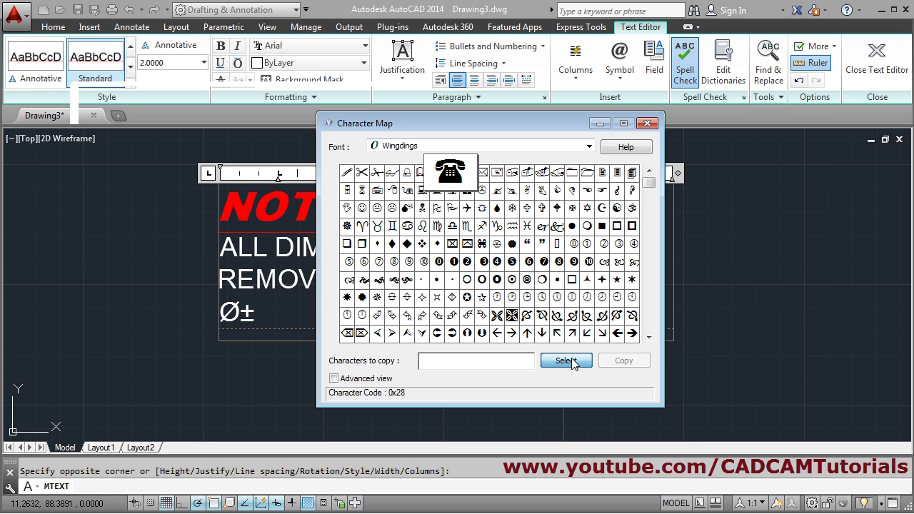
left_click(624, 365)
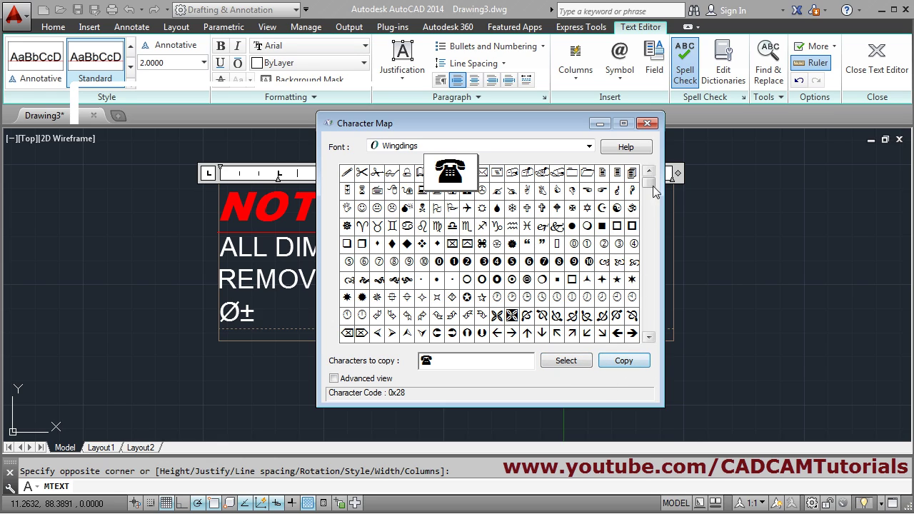
left_click(647, 123)
right_click(301, 316)
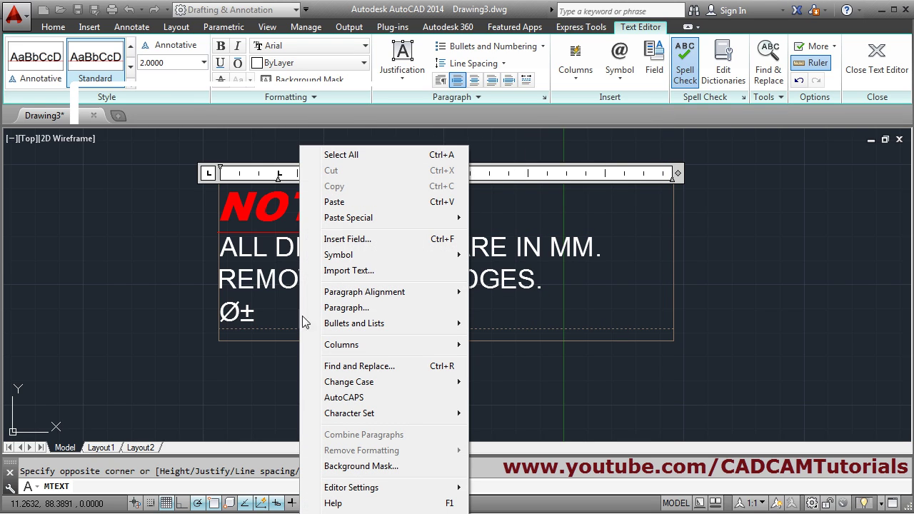
left_click(332, 203)
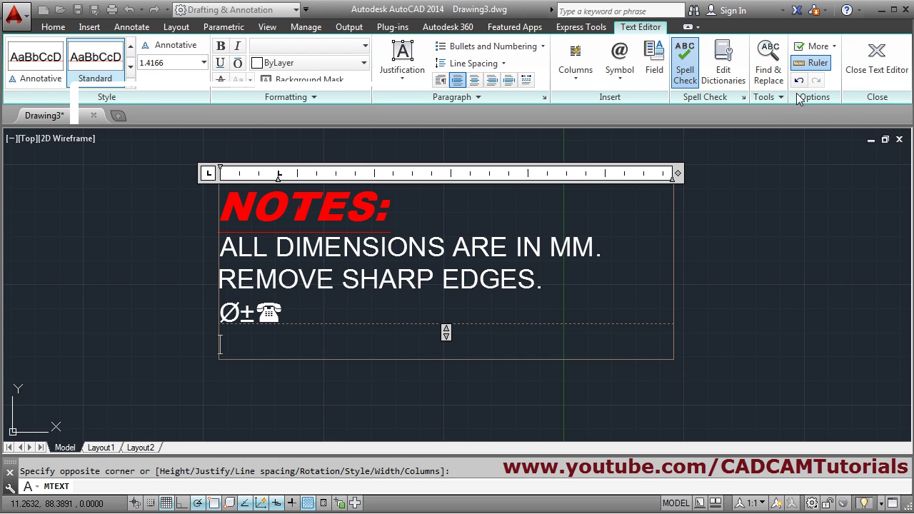
- Close the text editor, reopen the notes to check them, close again and reposition the view
left_click(873, 80)
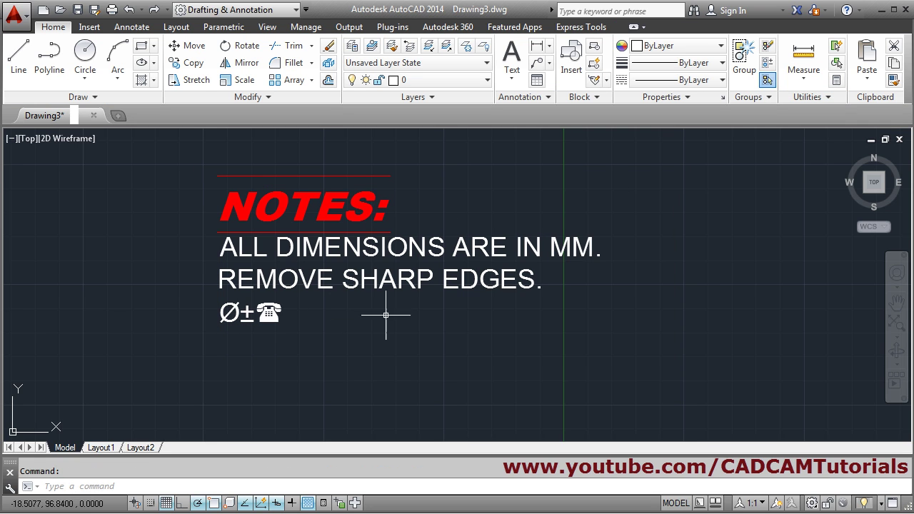
left_click(393, 259)
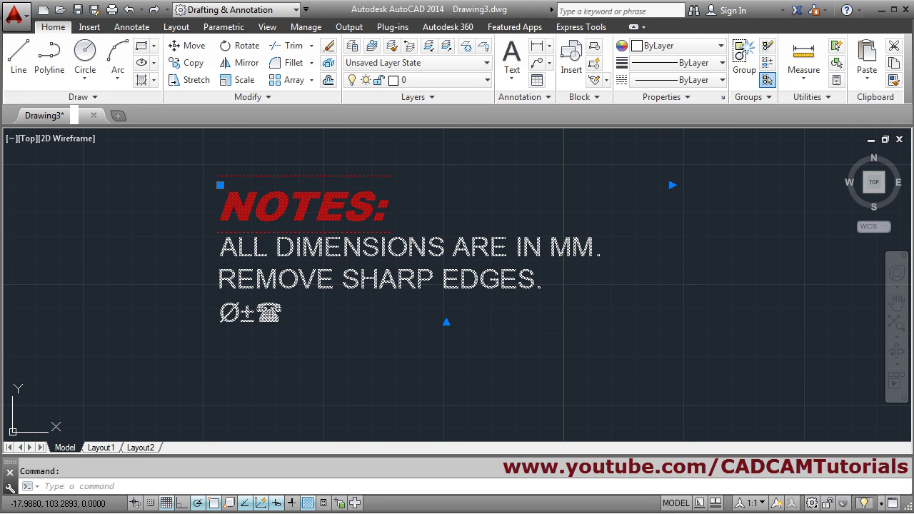
double_click(390, 254)
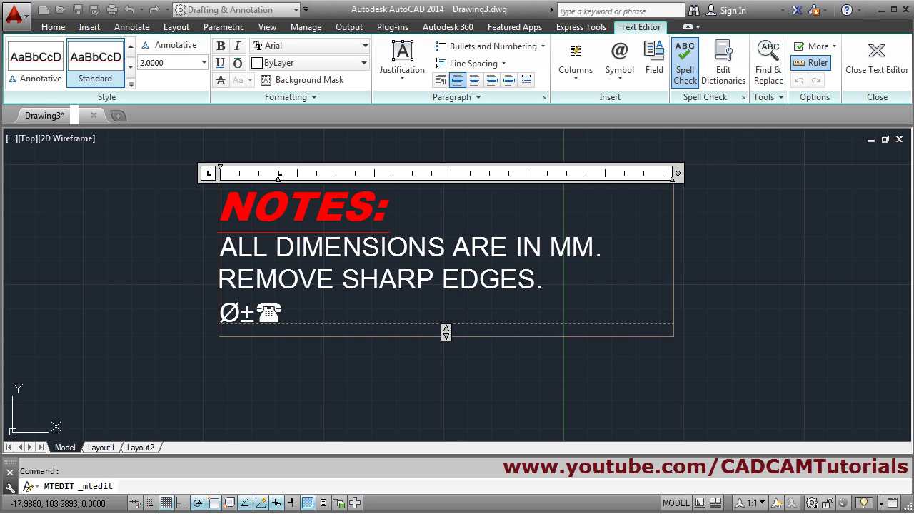
left_click(877, 65)
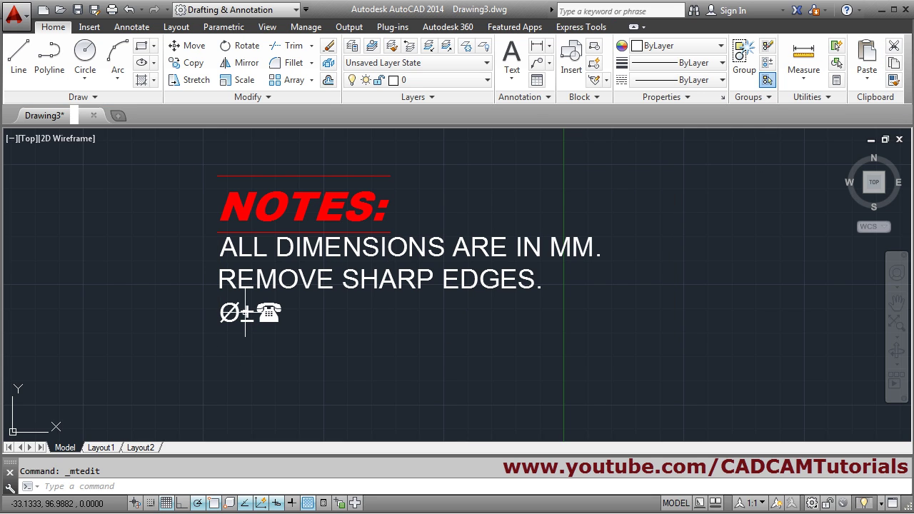
scroll(336, 282, "down", 2)
mouse_move(335, 283)
middle_mouse_down()
mouse_move(346, 300)
mouse_move(302, 254)
middle_mouse_up()
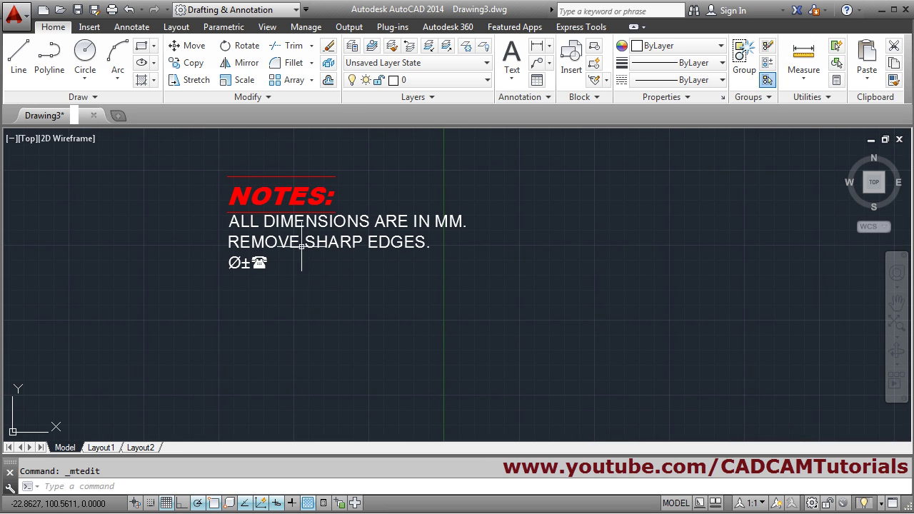
- Start single-line text below the notes with height 2 and rotation 0
left_click(511, 74)
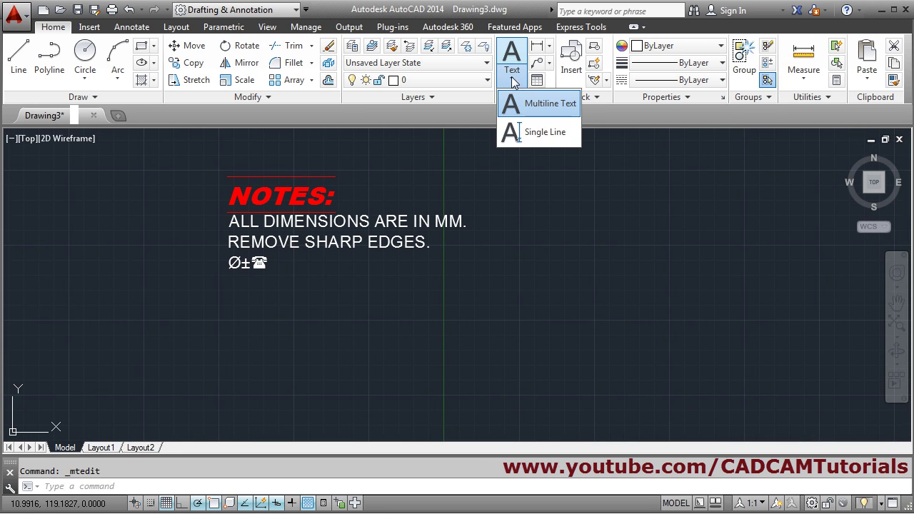
left_click(532, 134)
left_click(326, 347)
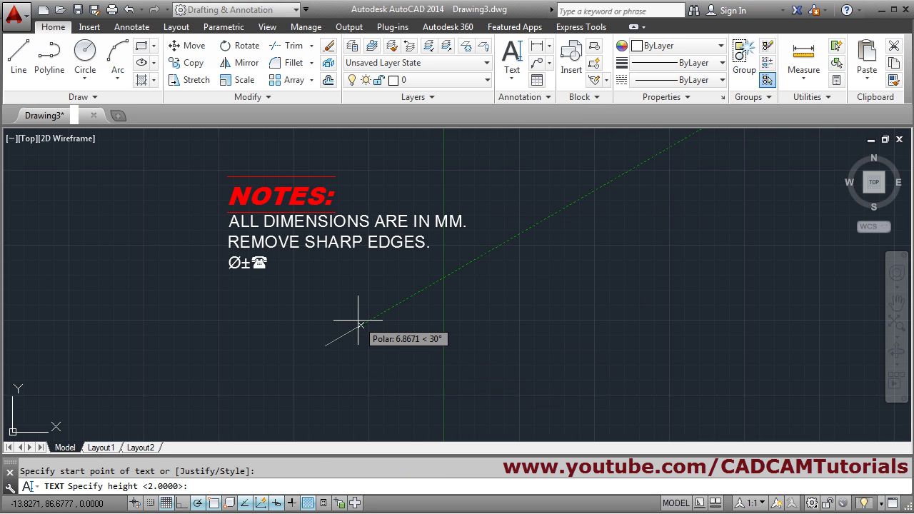
type("2")
key("Return")
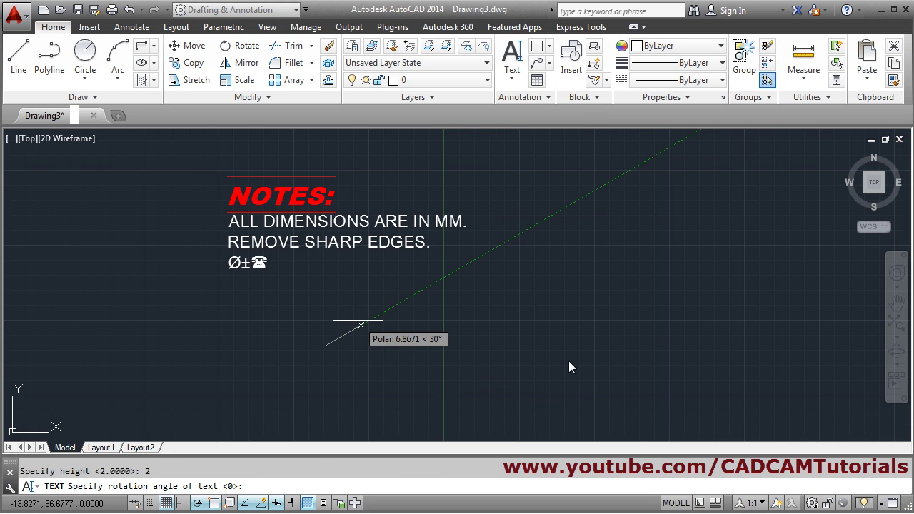
key("Return")
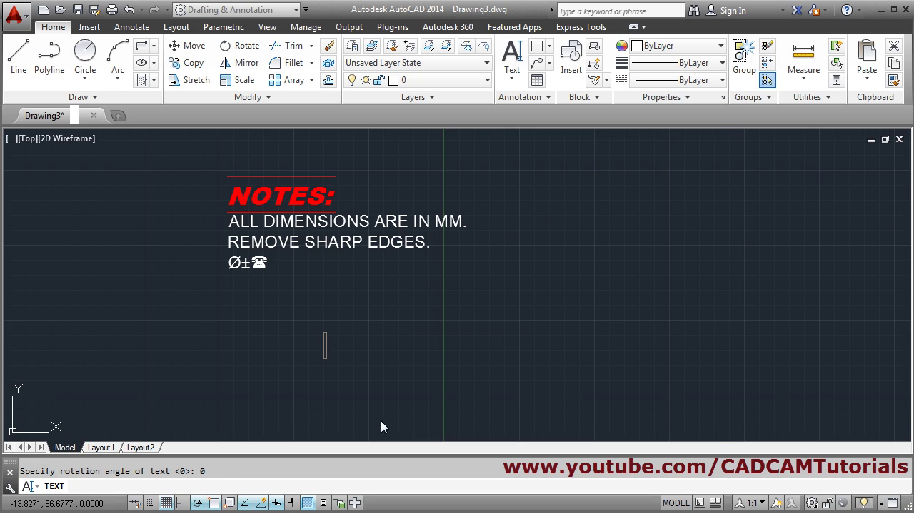
- Enter %%c 10%%d %%p %%uCAD CAM%%u Tutorials, fixing the stray %% codes, and end the command
scroll(378, 361, "up", 2)
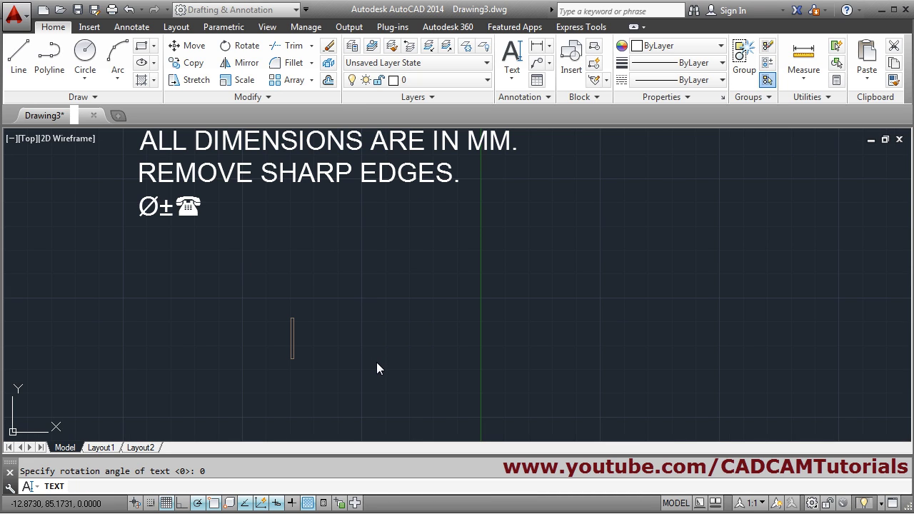
type("%%c")
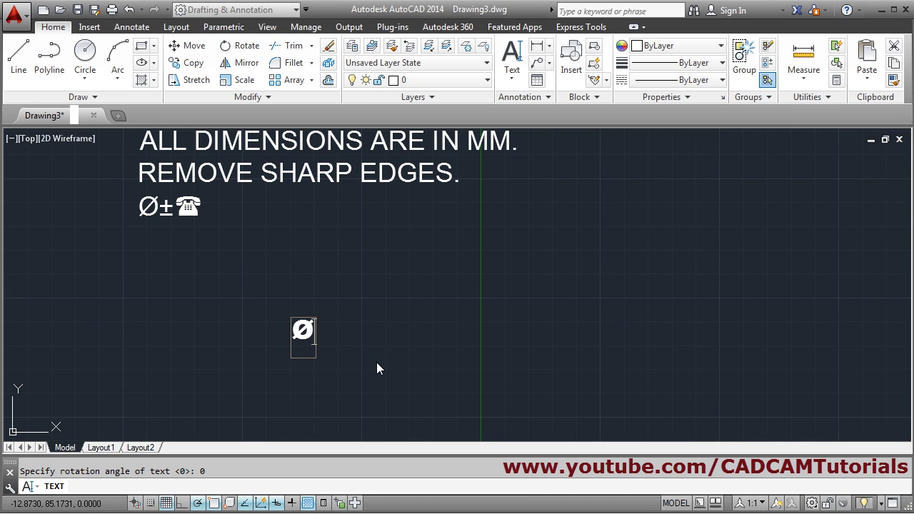
type(" 10")
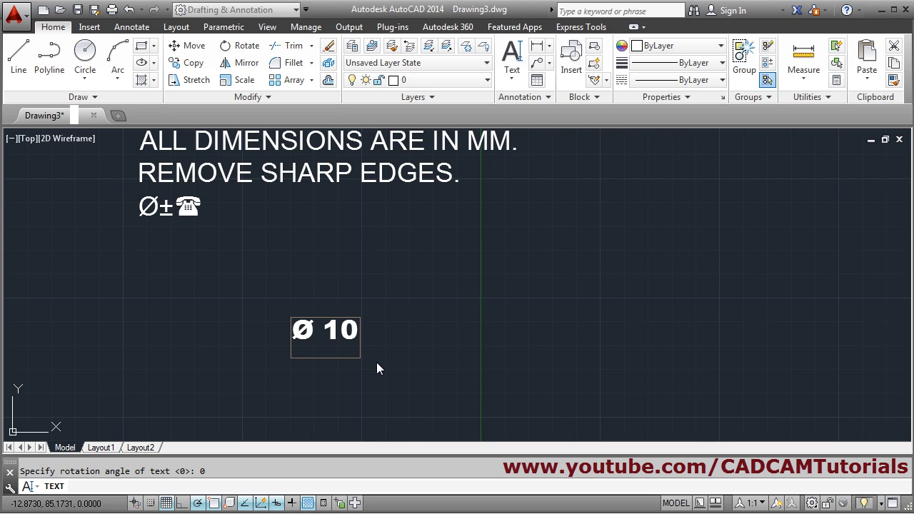
type("%%d %")
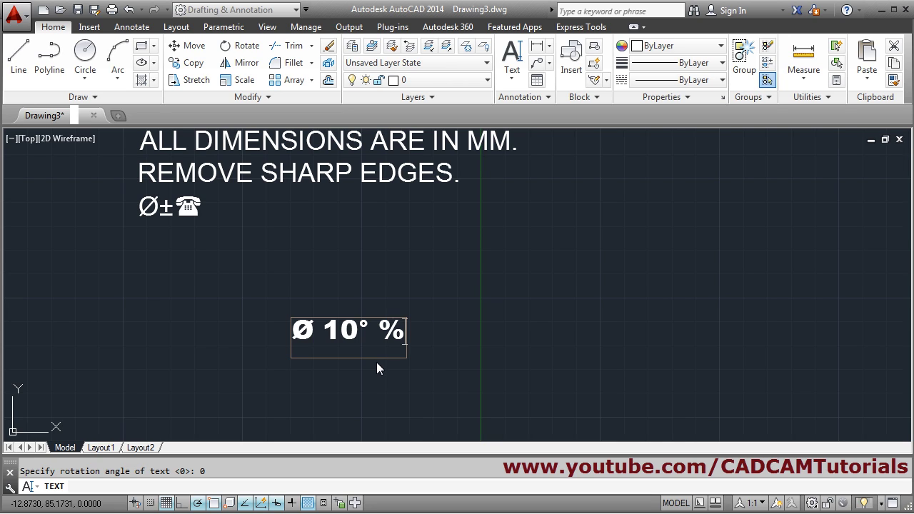
type("%p")
type(" CAD C")
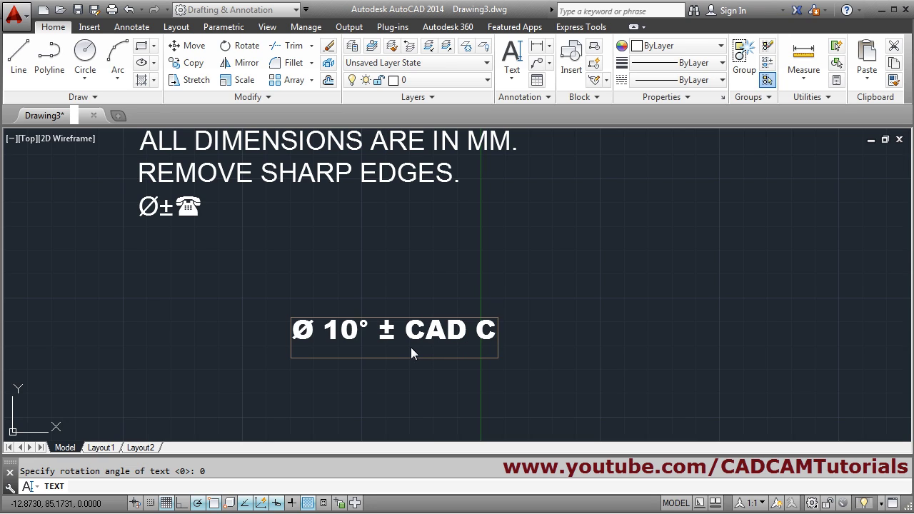
type("AM Tutori")
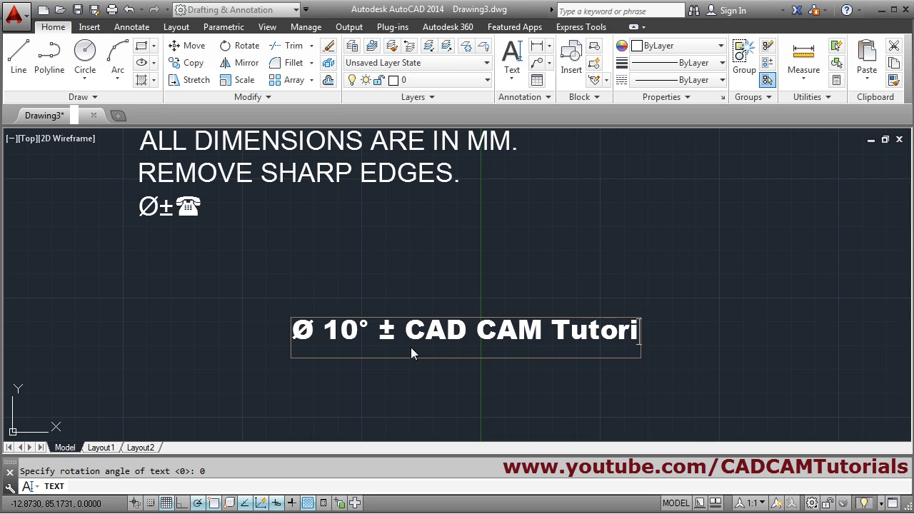
type("als")
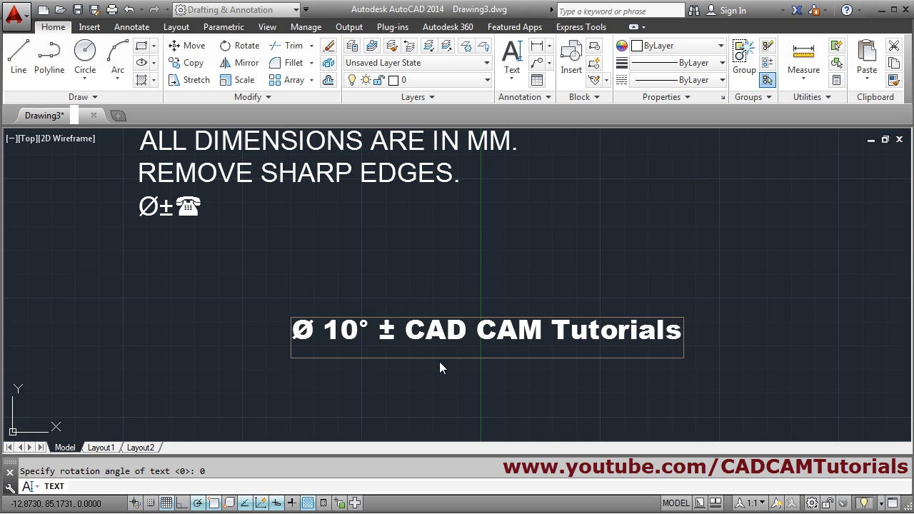
type("%%")
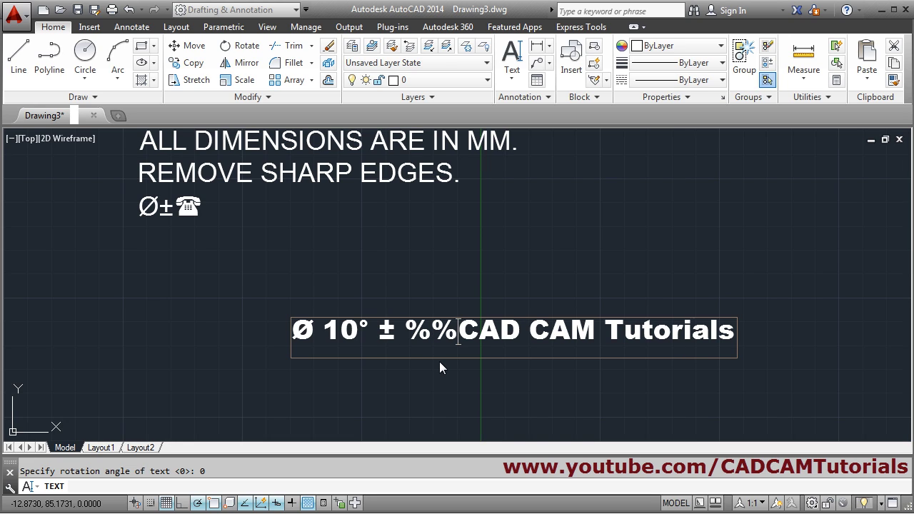
key("BackSpace")
key("BackSpace")
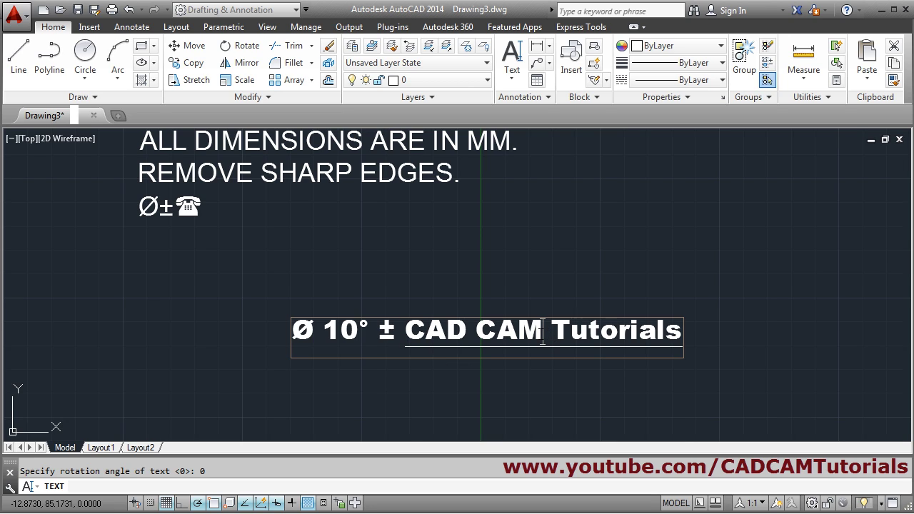
type("%%")
key("BackSpace")
key("BackSpace")
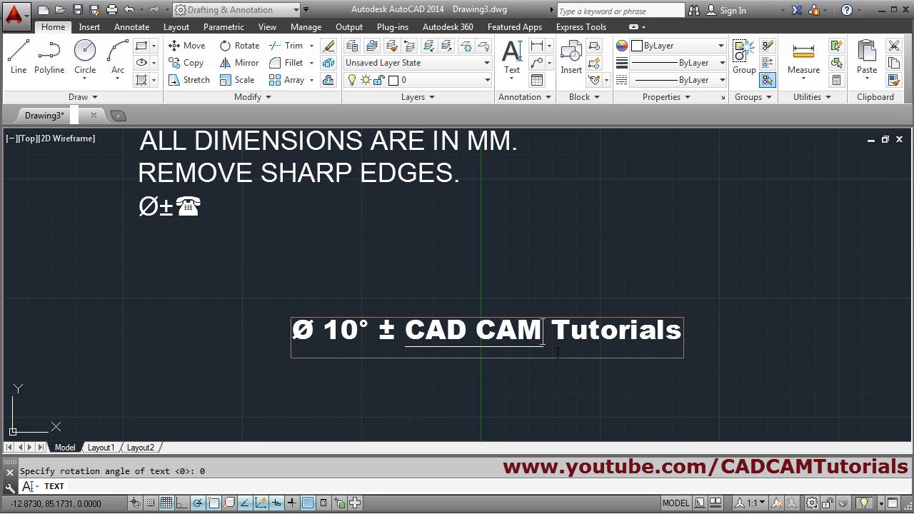
left_click(754, 385)
key("Escape")
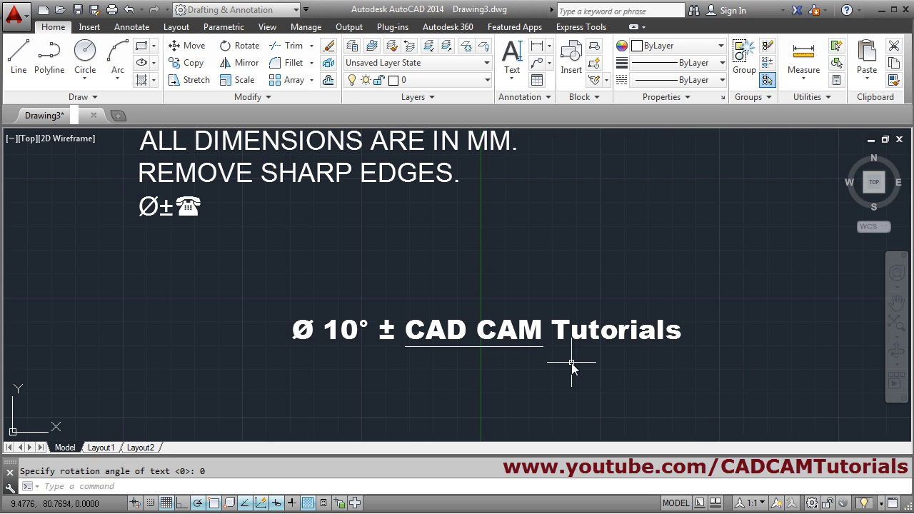
scroll(516, 350, "down", 1)
scroll(518, 349, "down", 1)
scroll(587, 333, "up", 1)
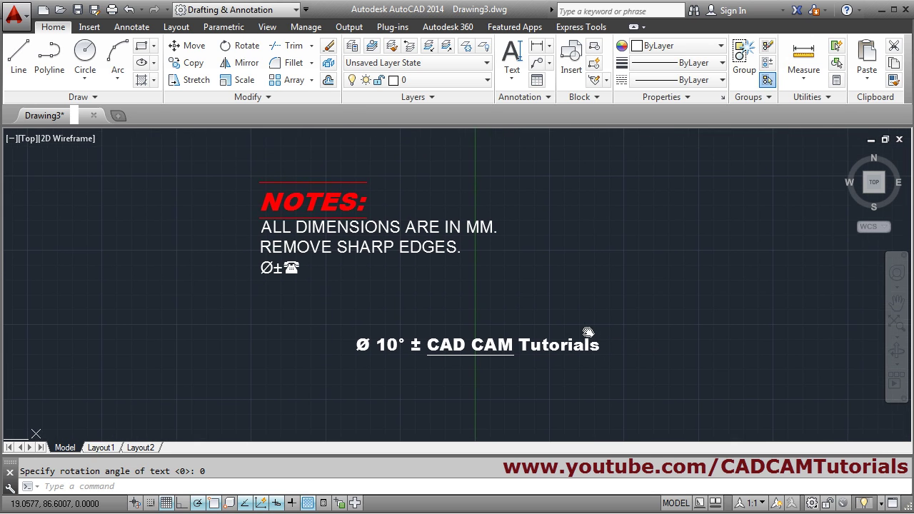